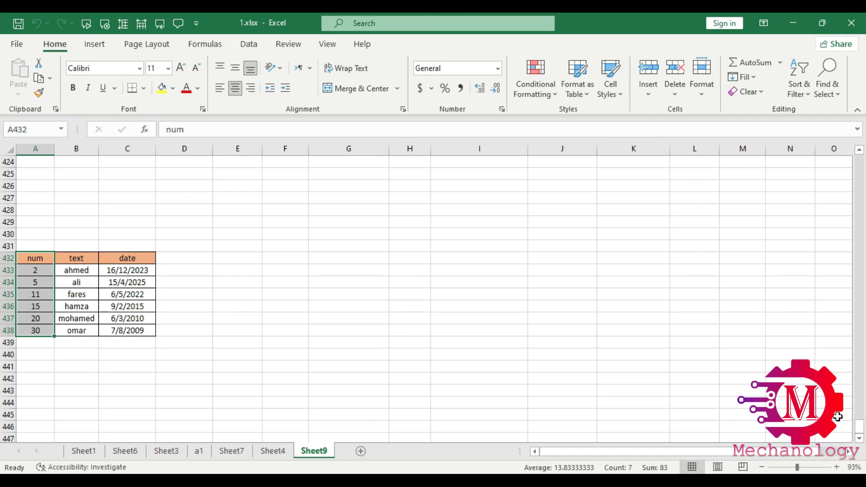
# Sort the num values in A433:A438 from largest to smallest, continuing with the current selection only
pyautogui.click(39, 295)
pyautogui.click(41, 303)
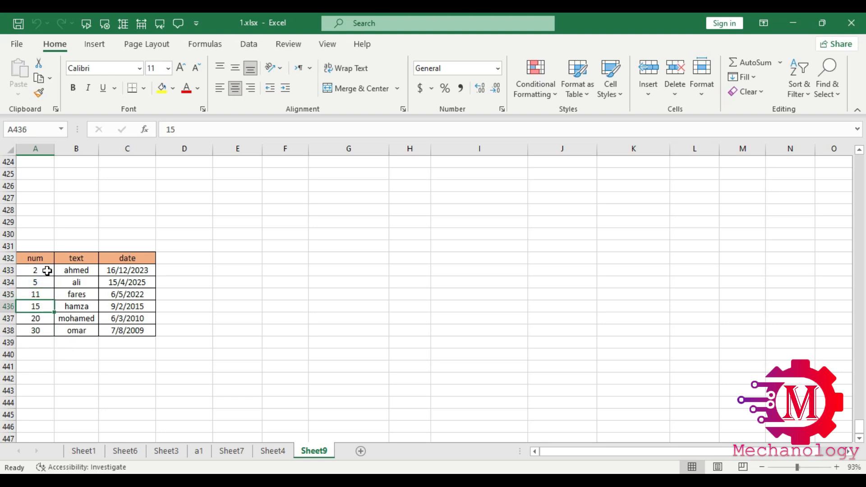
pyautogui.moveTo(48, 273); pyautogui.dragTo(43, 329)
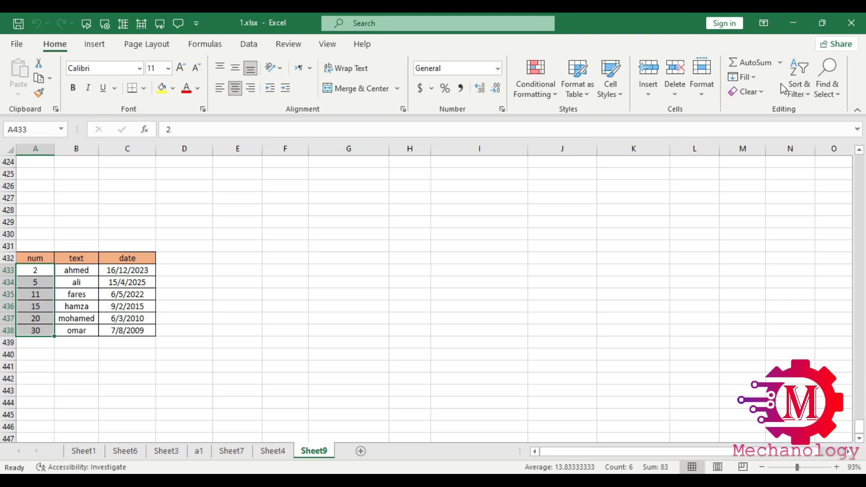
pyautogui.click(799, 93)
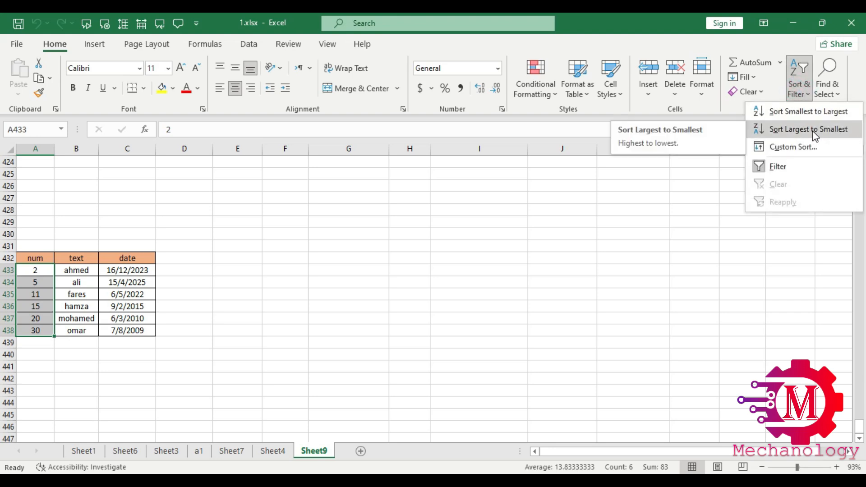
pyautogui.click(813, 130)
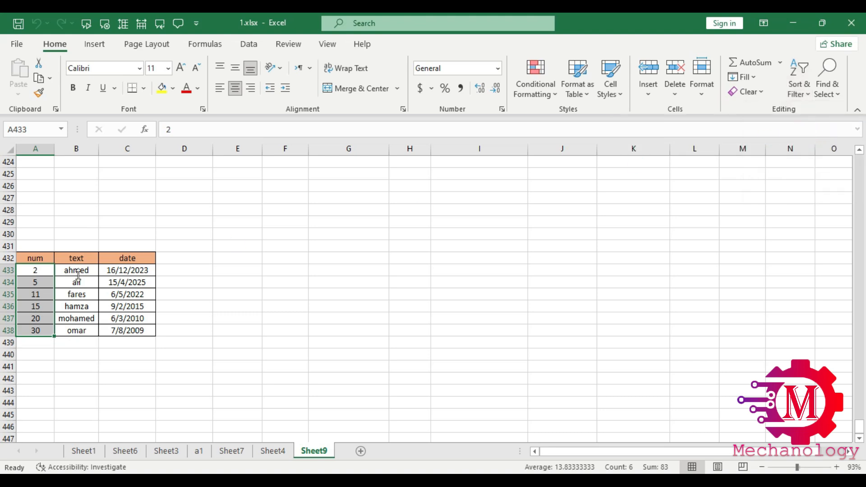
pyautogui.click(587, 245)
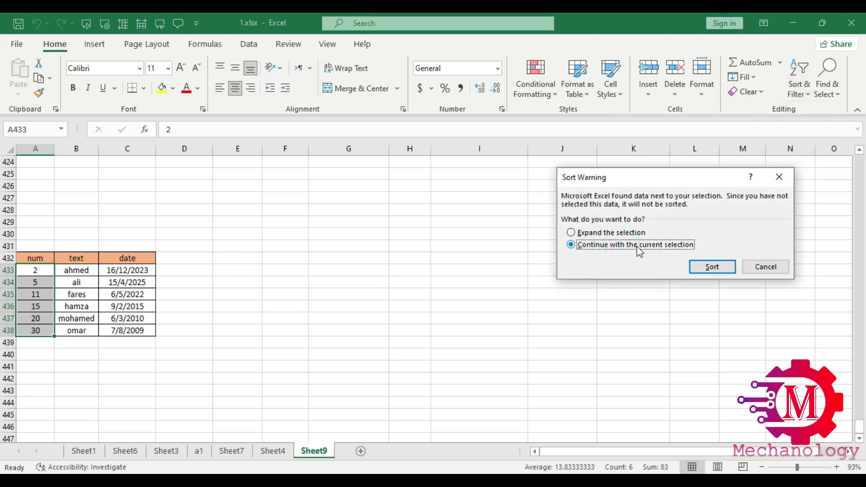
pyautogui.click(700, 268)
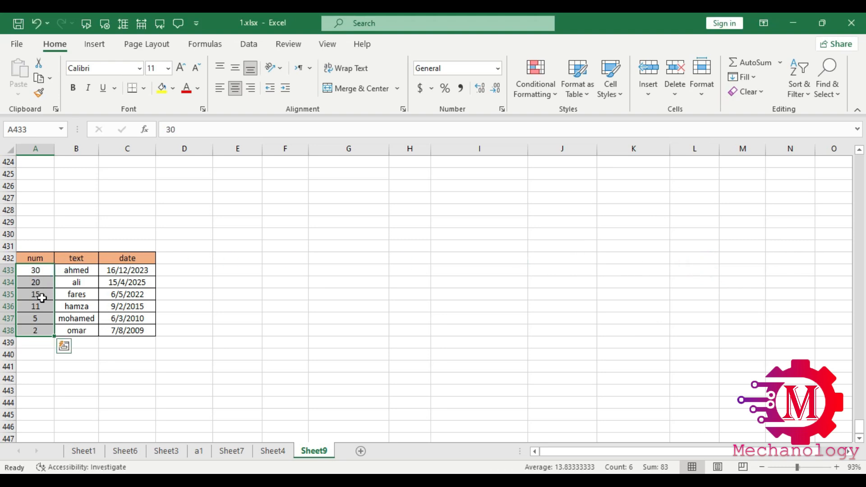
# Sort the text entries in B433:B438 from Z to A, continuing with the current selection only
pyautogui.click(93, 275)
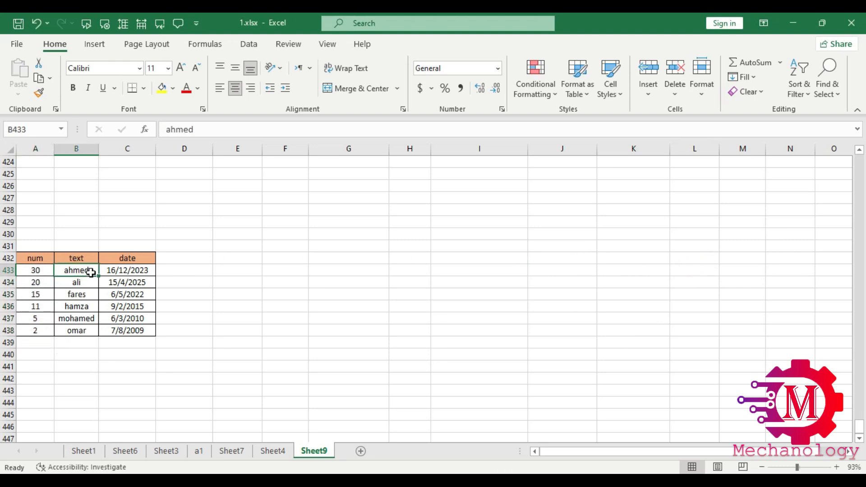
pyautogui.moveTo(90, 273); pyautogui.dragTo(87, 331)
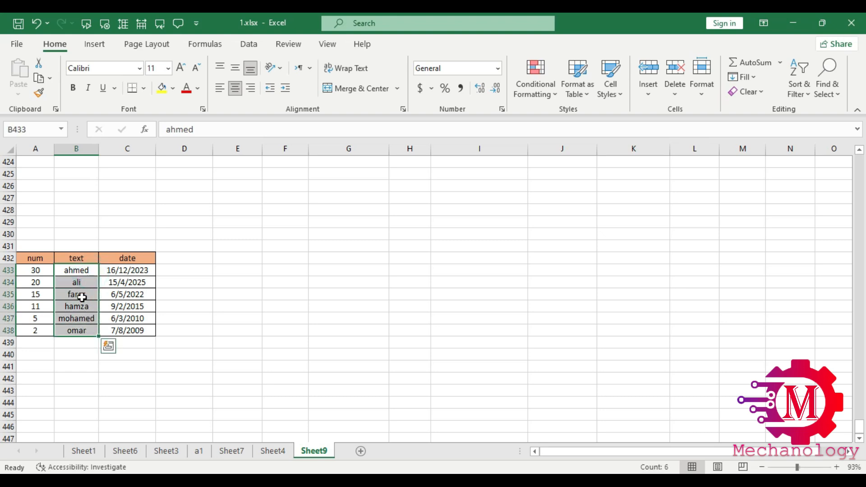
pyautogui.click(802, 93)
pyautogui.click(827, 130)
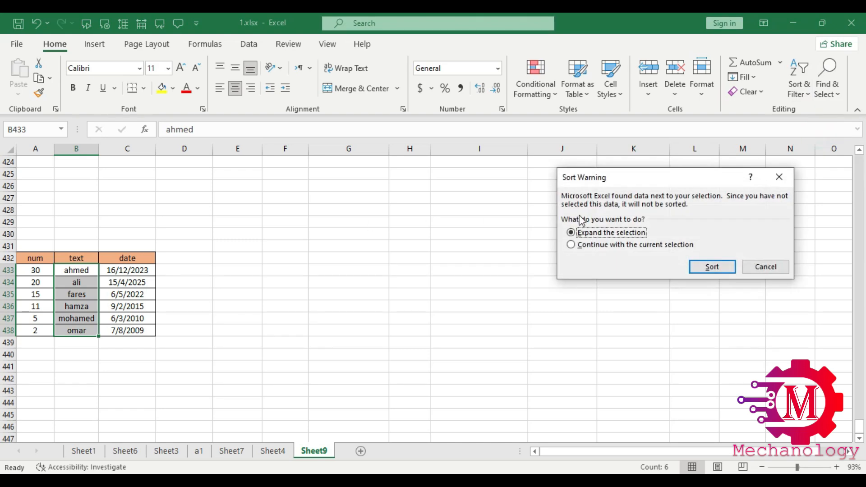
pyautogui.click(597, 246)
pyautogui.click(703, 267)
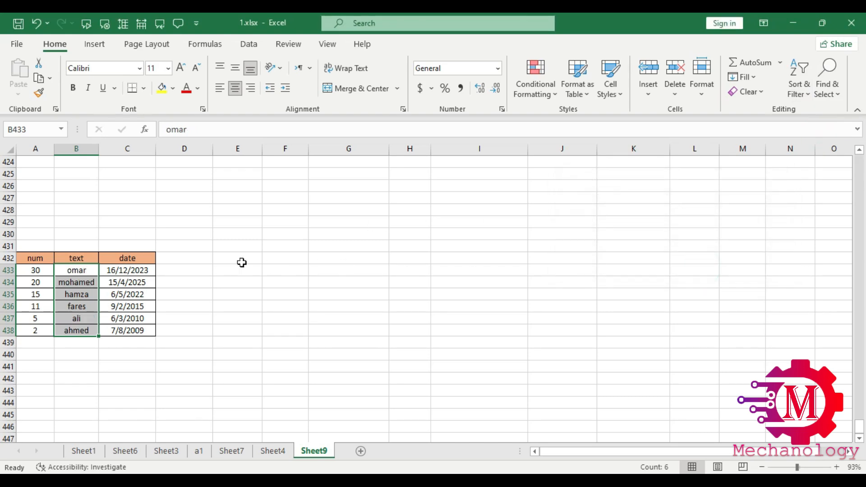
# Sort the text entries in B433:B438 from A to Z, continuing with the current selection only
pyautogui.click(798, 94)
pyautogui.click(811, 113)
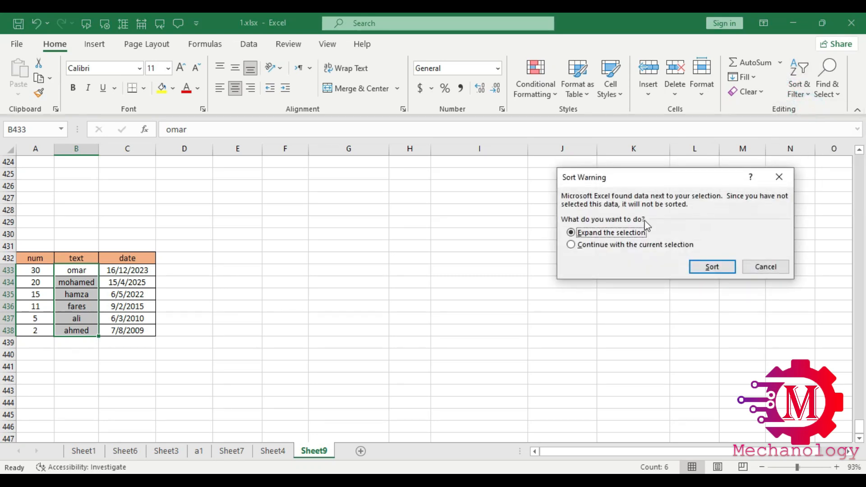
pyautogui.click(641, 245)
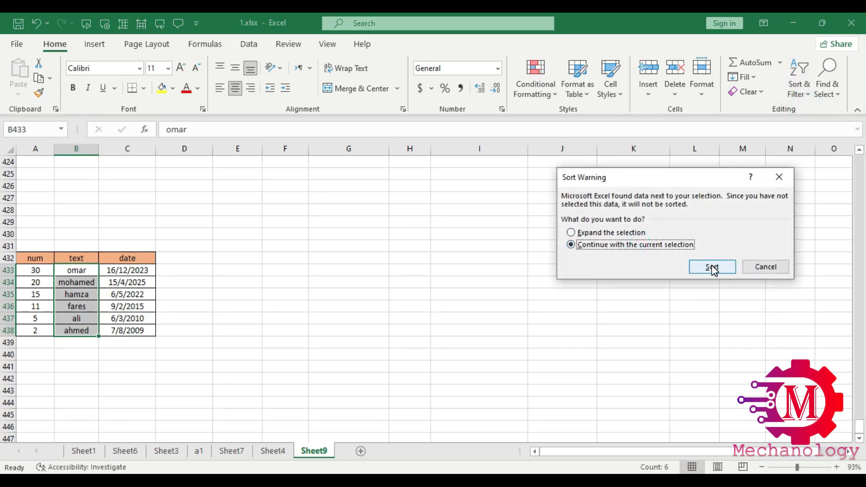
pyautogui.click(713, 269)
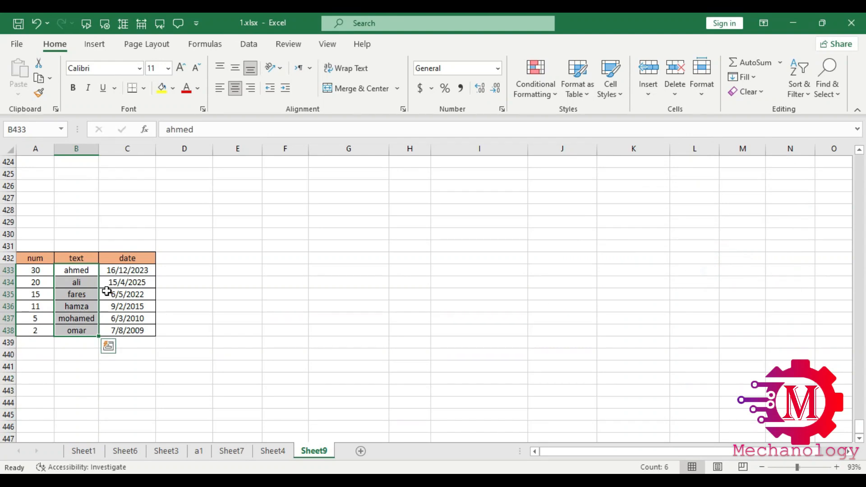
# Sort the dates in C433:C438 from oldest to newest, continuing with the current selection only
pyautogui.moveTo(129, 274); pyautogui.dragTo(137, 329)
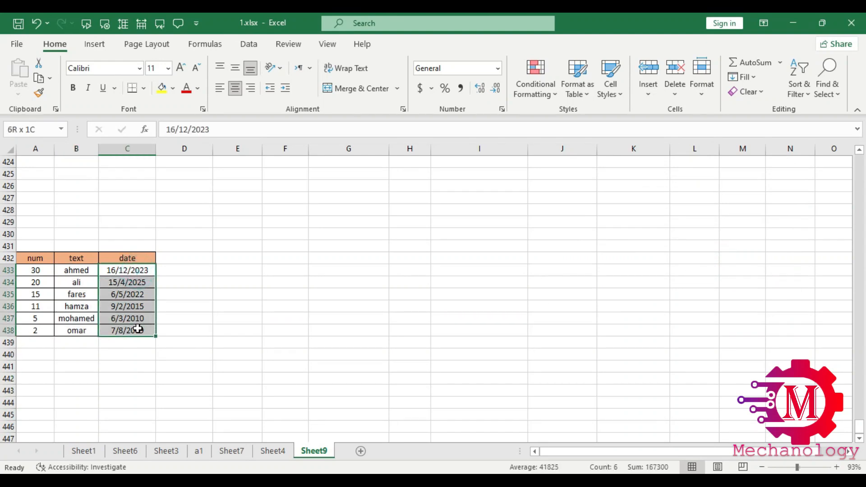
pyautogui.click(800, 94)
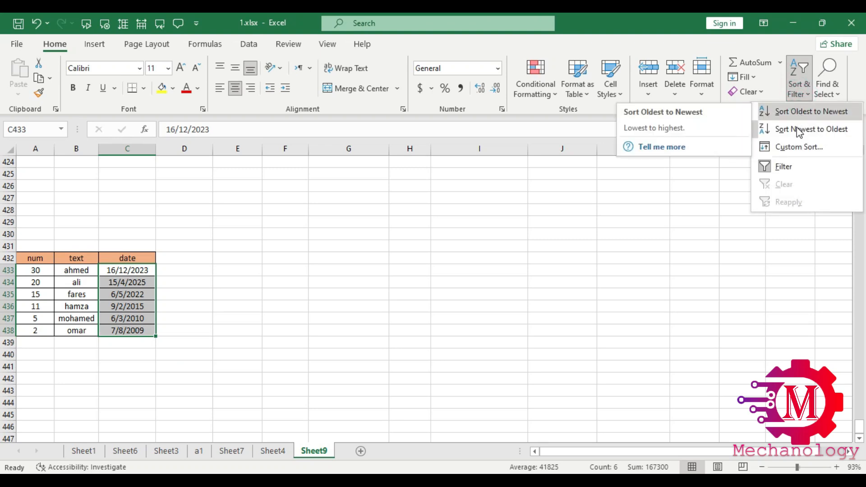
pyautogui.click(798, 112)
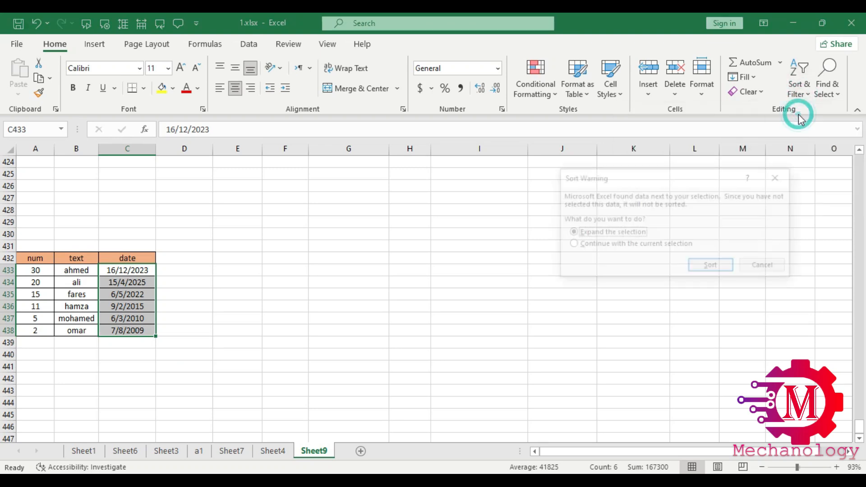
pyautogui.click(628, 246)
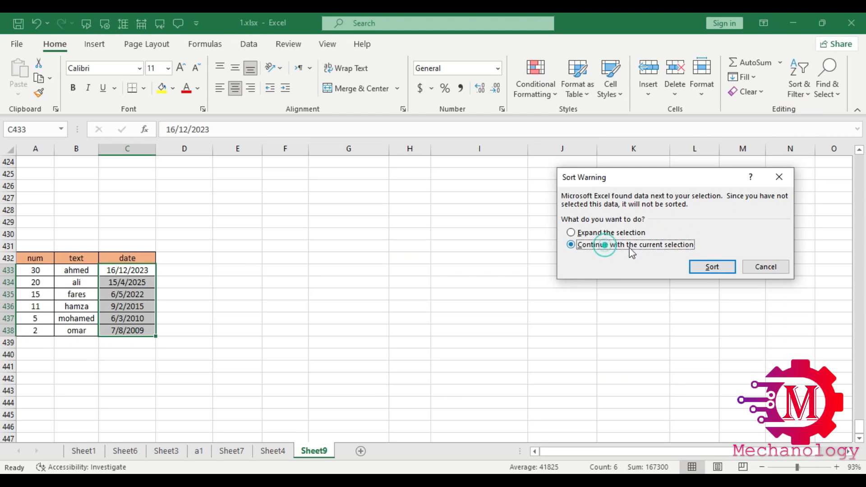
pyautogui.click(699, 267)
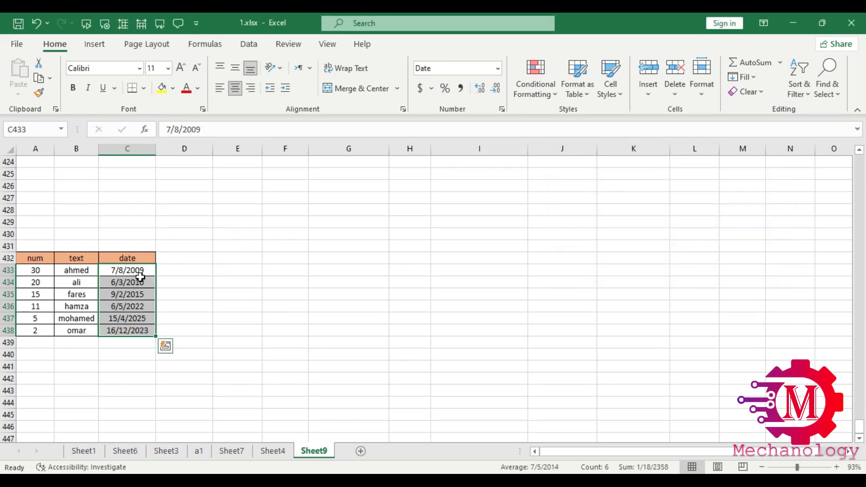
# Sort the dates in C433:C438 from newest to oldest, continuing with the current selection only
pyautogui.click(799, 85)
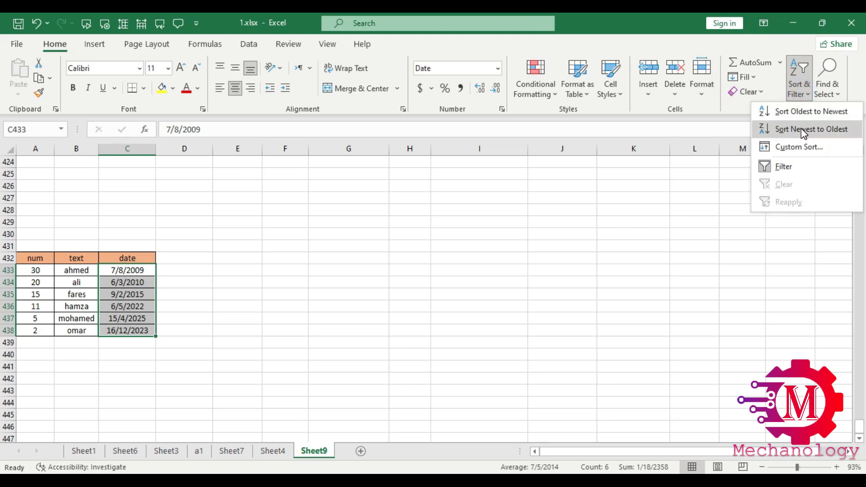
pyautogui.click(802, 131)
pyautogui.click(652, 245)
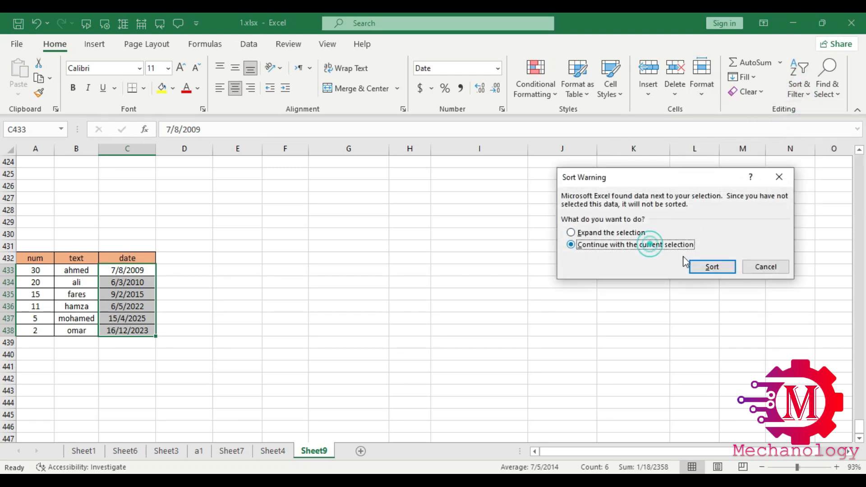
pyautogui.click(718, 267)
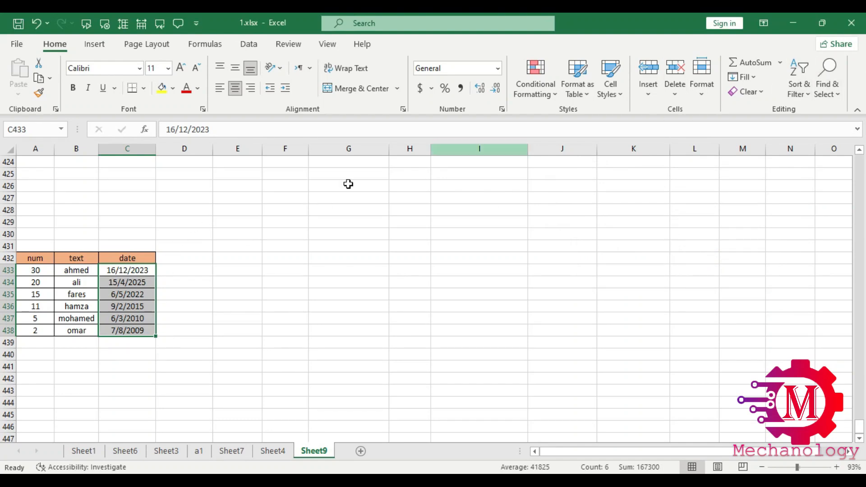
# Sort the num values in A433:A438 from smallest to largest, continuing with the current selection only
pyautogui.click(81, 272)
pyautogui.click(112, 272)
pyautogui.moveTo(33, 271); pyautogui.dragTo(29, 325)
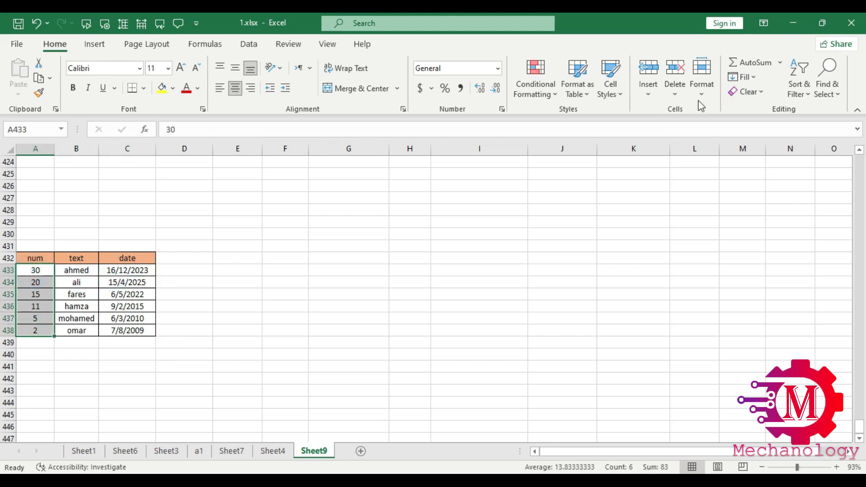
pyautogui.click(796, 95)
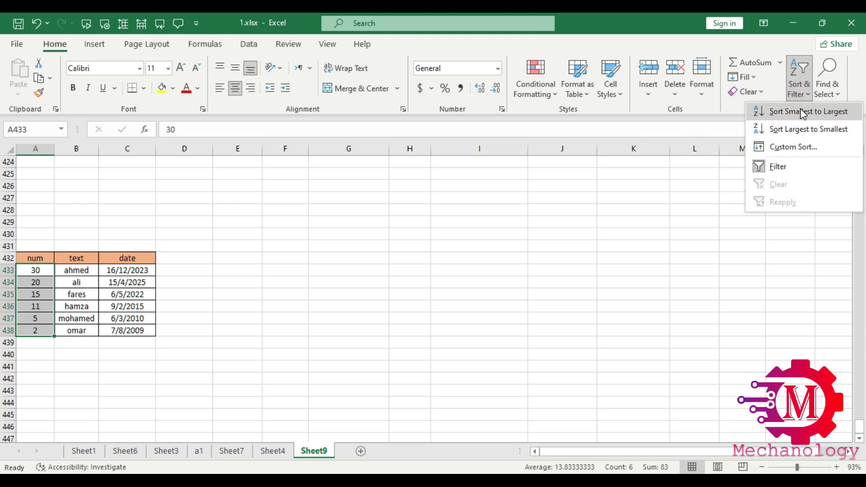
pyautogui.click(800, 111)
pyautogui.click(670, 246)
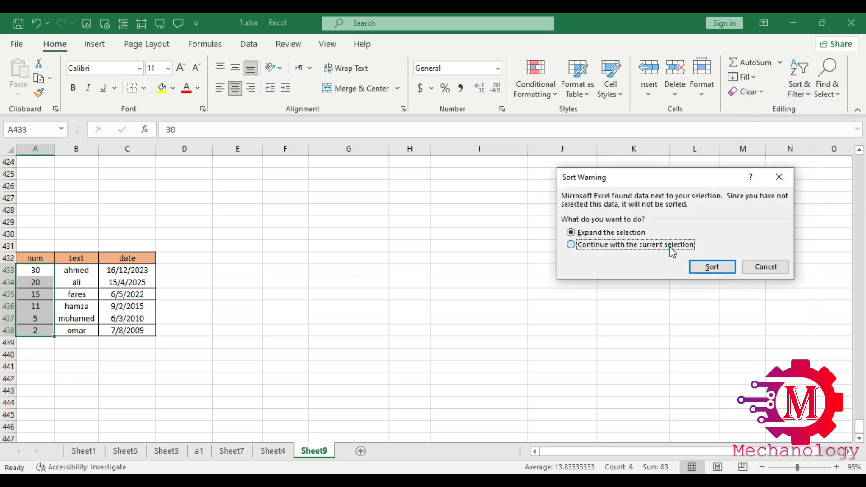
pyautogui.click(714, 269)
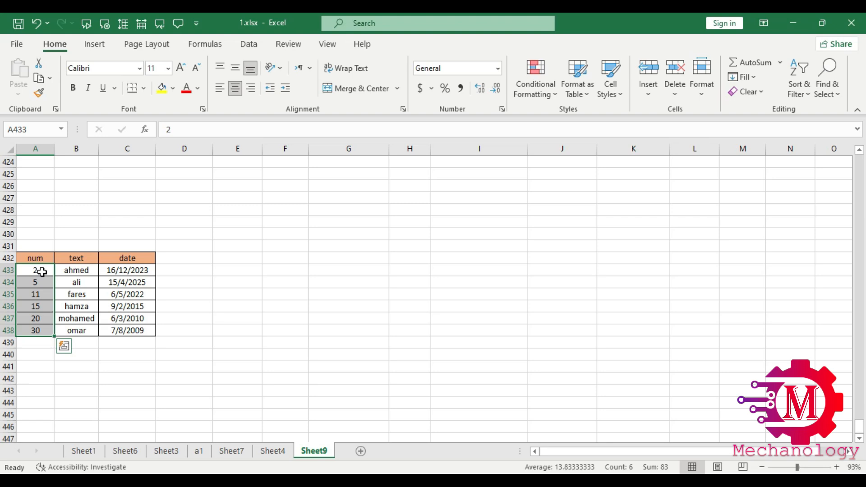
# Apply Data Bars conditional formatting to the num values in A433:A438 through Quick Analysis
pyautogui.click(63, 346)
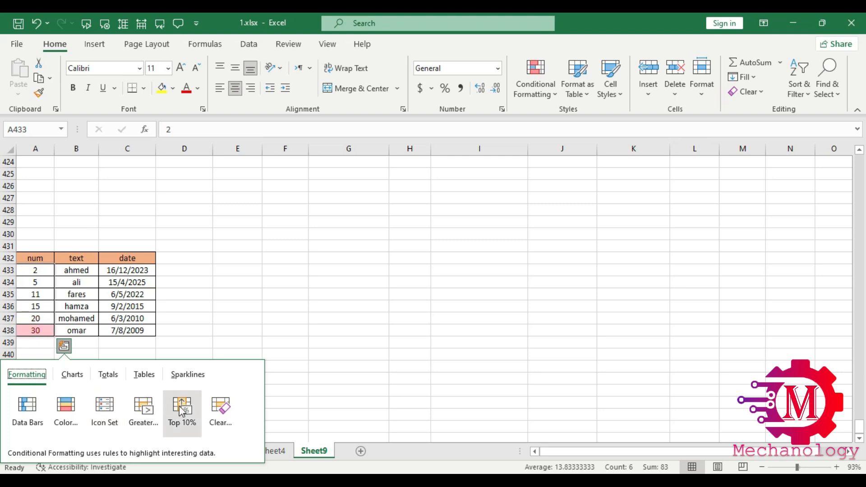
pyautogui.click(37, 413)
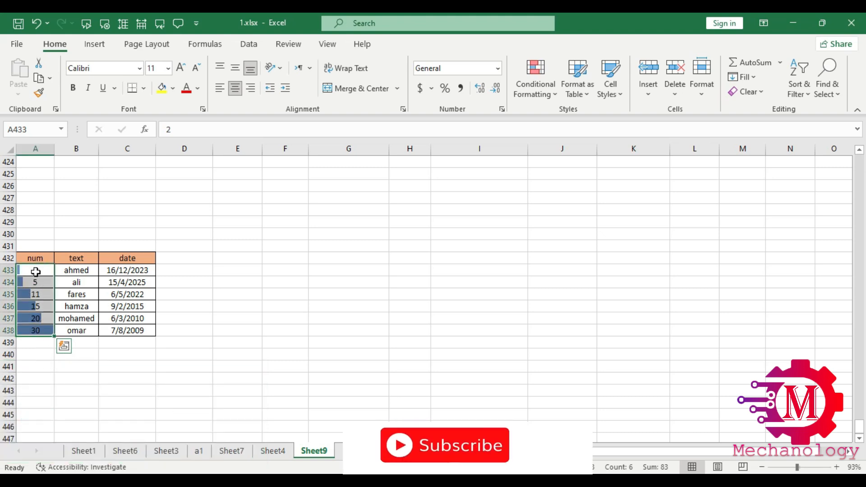
pyautogui.click(74, 389)
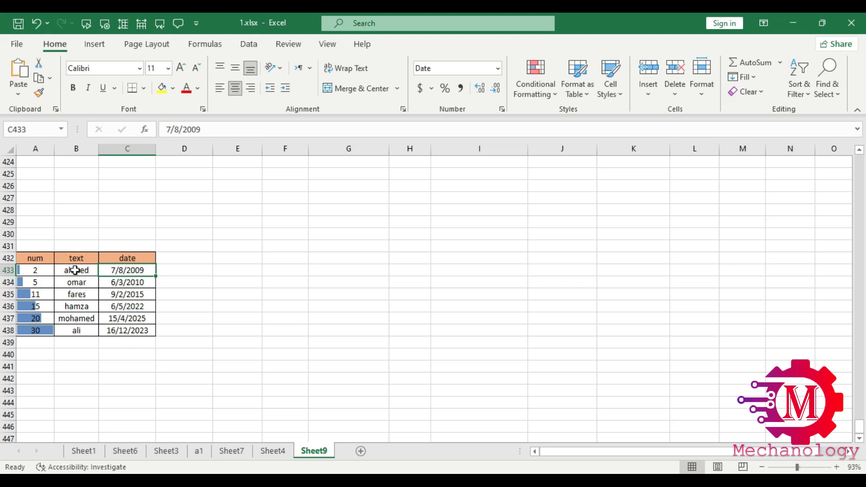
# Sort the table by the dates in C433:C438 from newest to oldest, expanding the selection to the neighbouring columns
pyautogui.moveTo(127, 270); pyautogui.dragTo(131, 330)
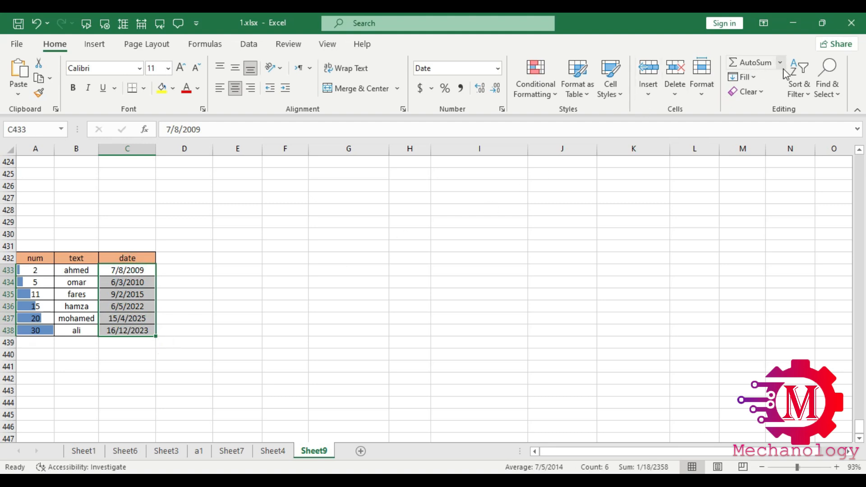
pyautogui.click(807, 100)
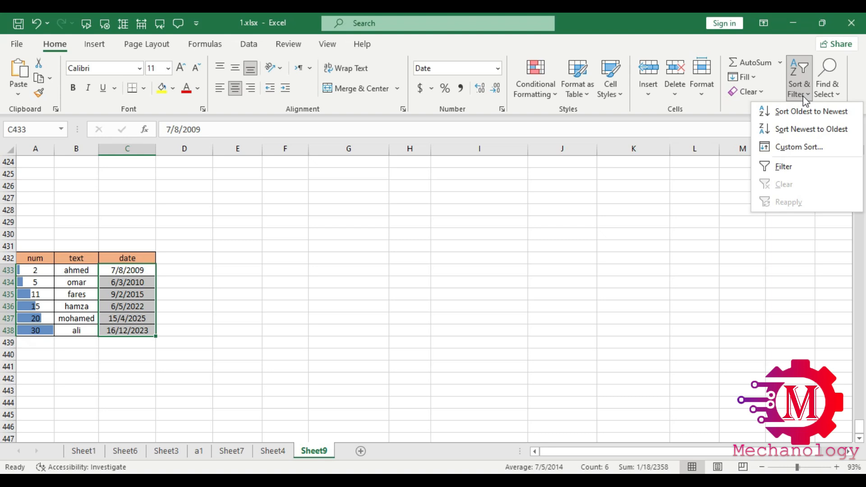
pyautogui.click(806, 131)
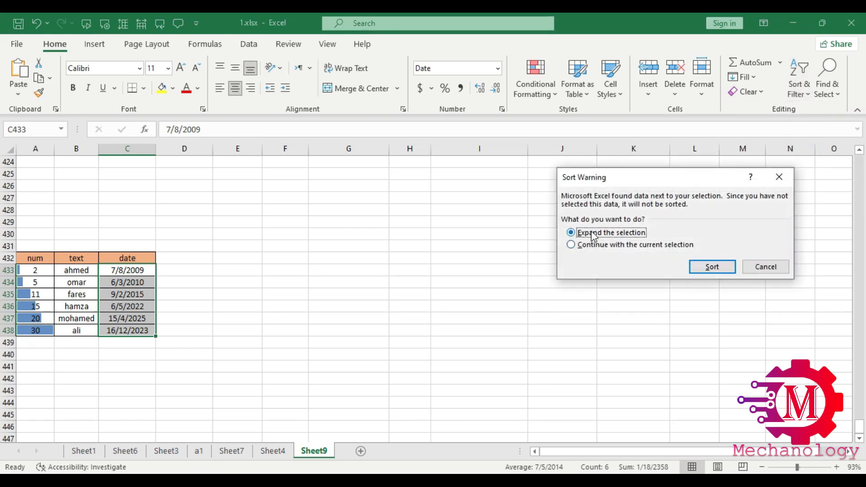
pyautogui.click(707, 271)
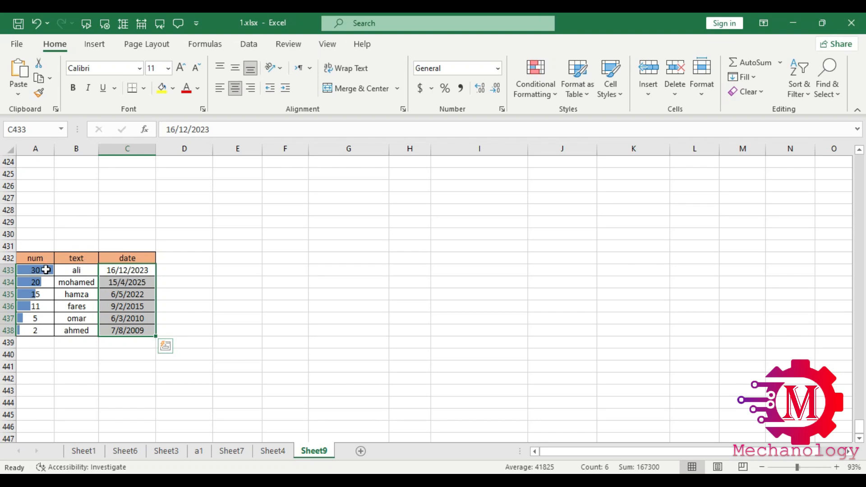
pyautogui.click(76, 271)
pyautogui.press('F2')
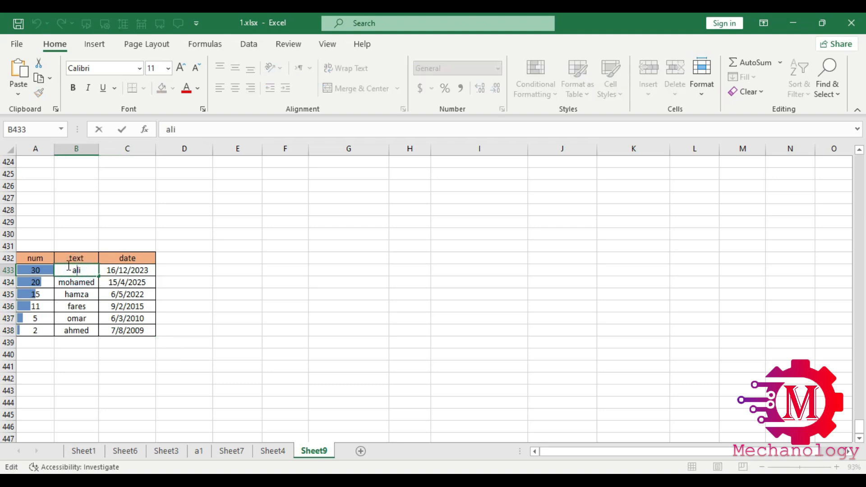
# Sort the table by the num values in A433:A438 from smallest to largest, expanding the selection to the neighbouring columns
pyautogui.moveTo(44, 274); pyautogui.dragTo(43, 332)
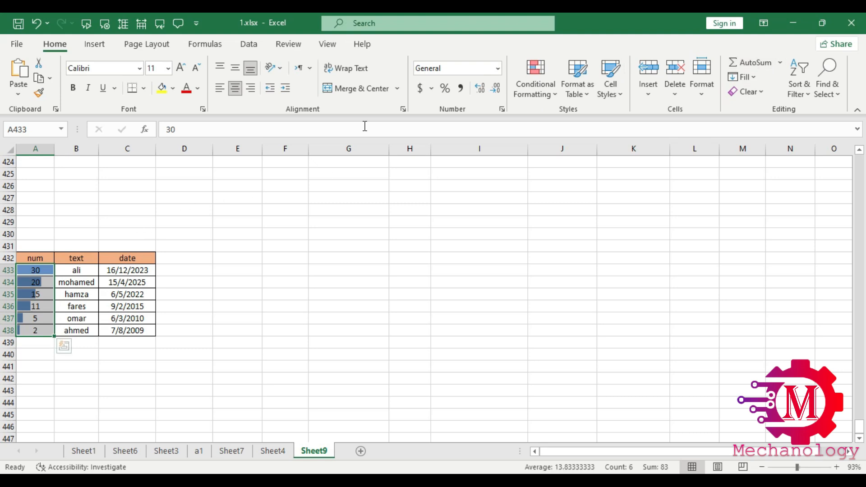
pyautogui.click(800, 88)
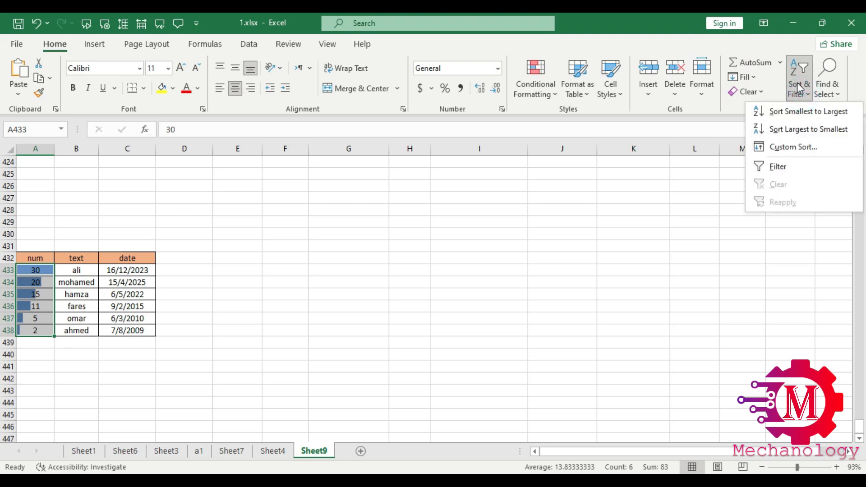
pyautogui.click(805, 112)
pyautogui.click(714, 270)
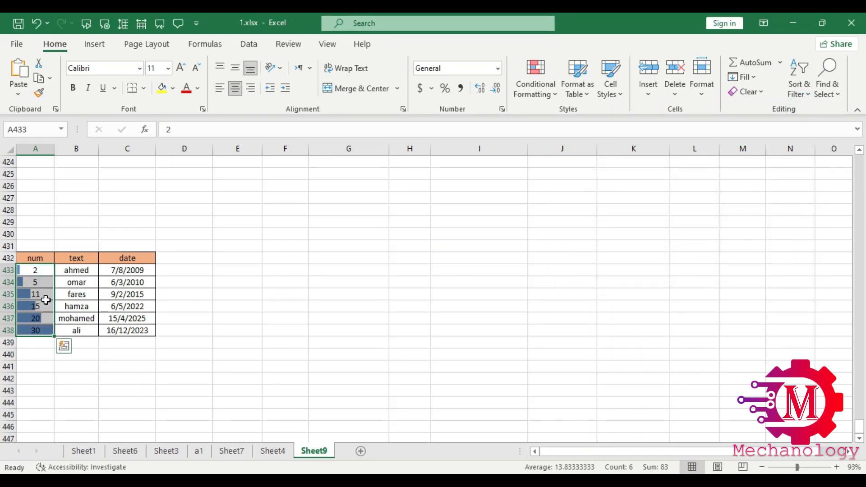
# Sort the table by the text entries in B433:B438 from A to Z, expanding the selection to the neighbouring columns
pyautogui.click(78, 271)
pyautogui.moveTo(81, 270); pyautogui.dragTo(85, 330)
pyautogui.click(805, 95)
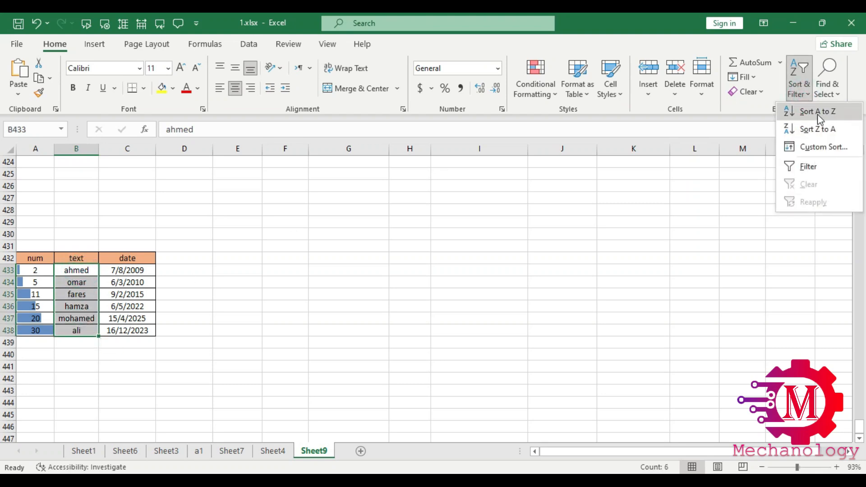
pyautogui.click(818, 115)
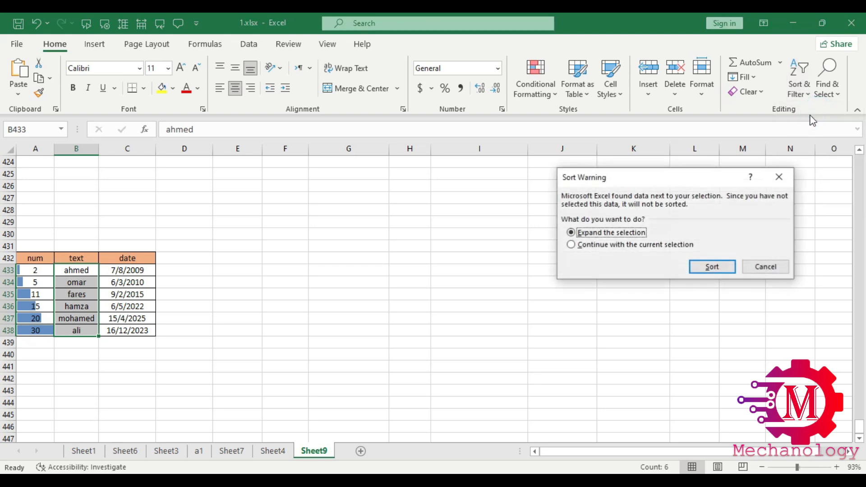
pyautogui.click(711, 268)
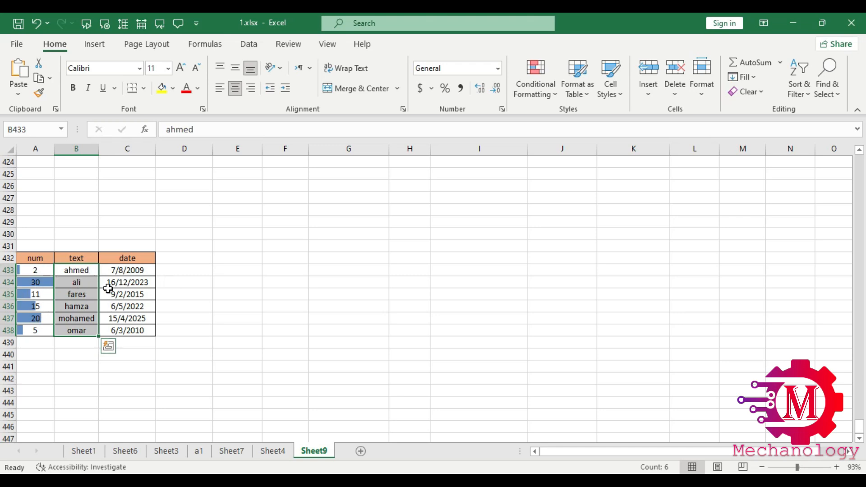
# Fill the first two text cells, B433:B434, with yellow
pyautogui.click(85, 294)
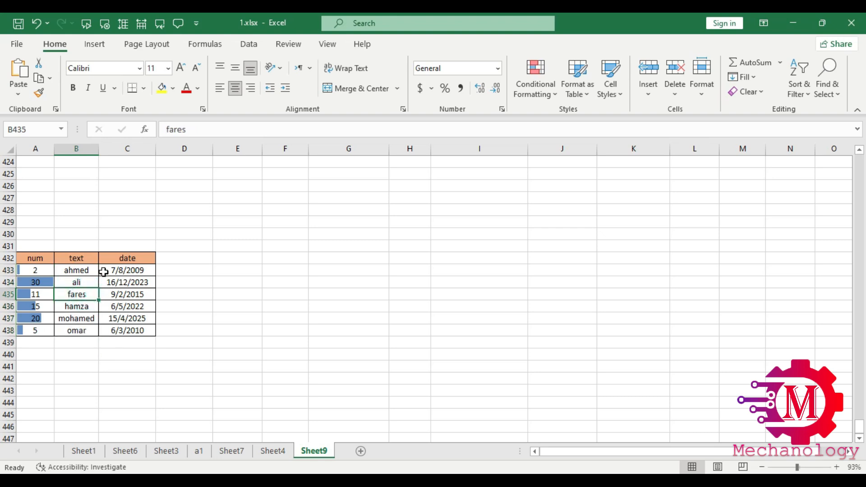
pyautogui.click(107, 270)
pyautogui.moveTo(89, 272); pyautogui.dragTo(87, 281)
pyautogui.click(164, 89)
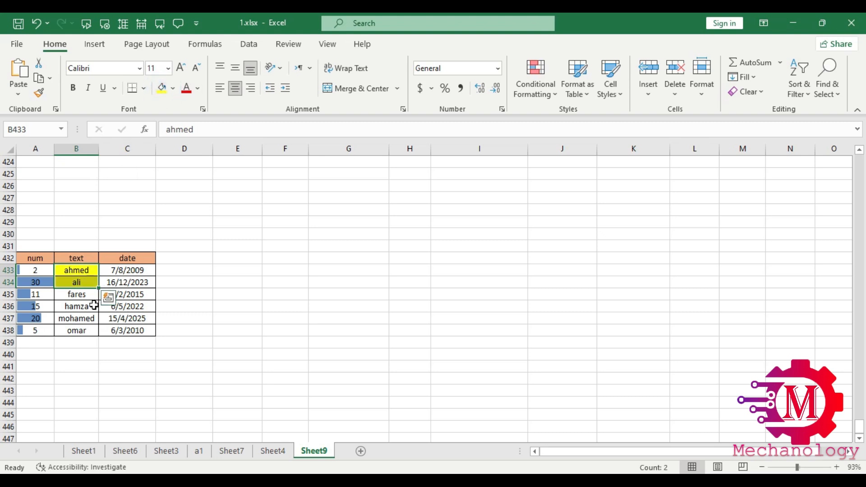
# Fill text cells B435:B436 with a theme blue and B437:B438 with a theme green
pyautogui.moveTo(86, 298); pyautogui.dragTo(83, 306)
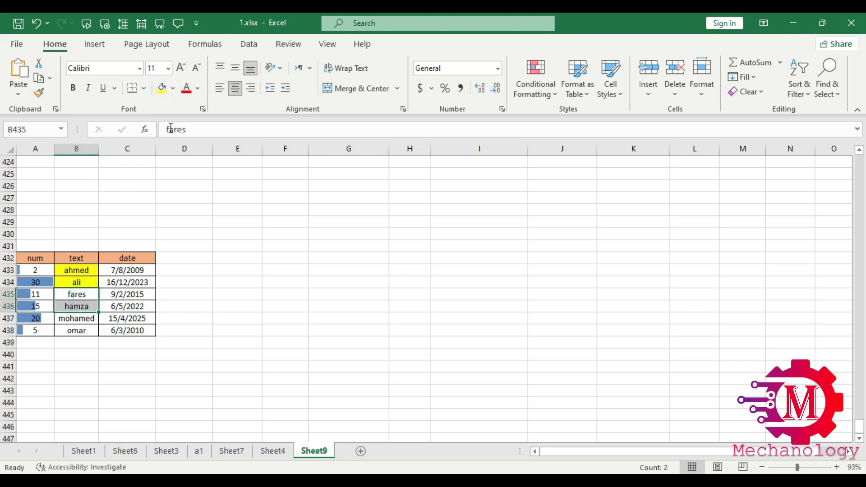
pyautogui.click(174, 88)
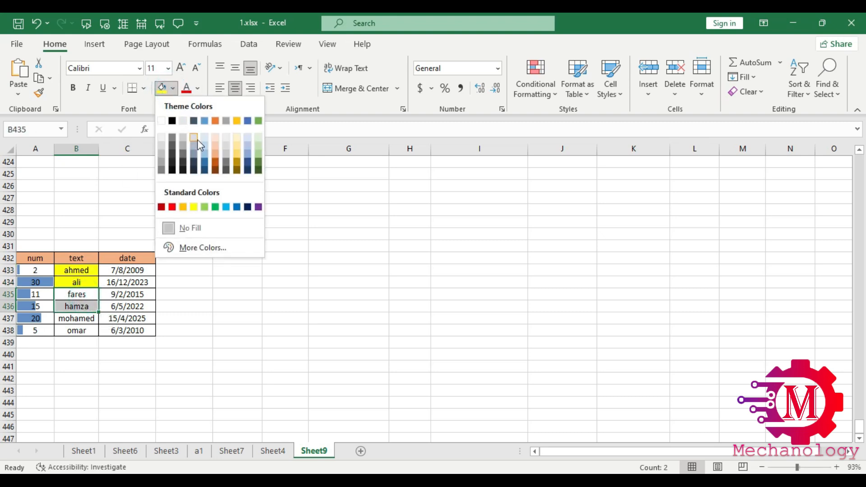
pyautogui.click(206, 160)
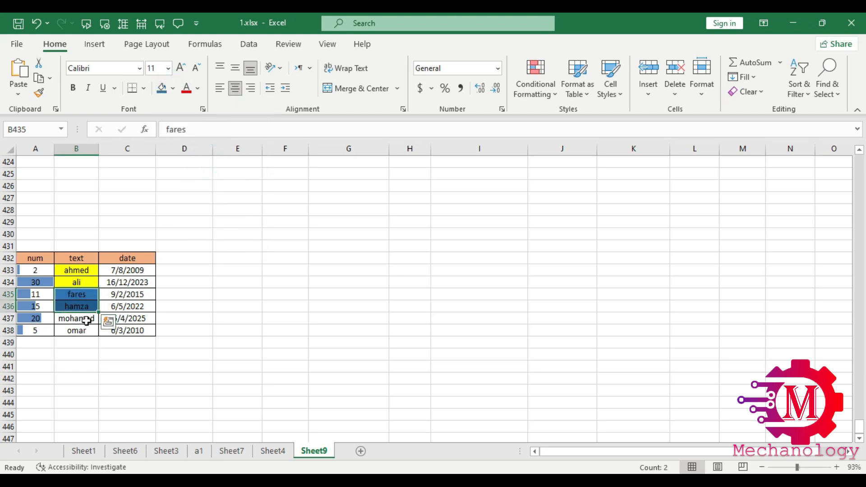
pyautogui.moveTo(86, 321); pyautogui.dragTo(81, 330)
pyautogui.click(175, 90)
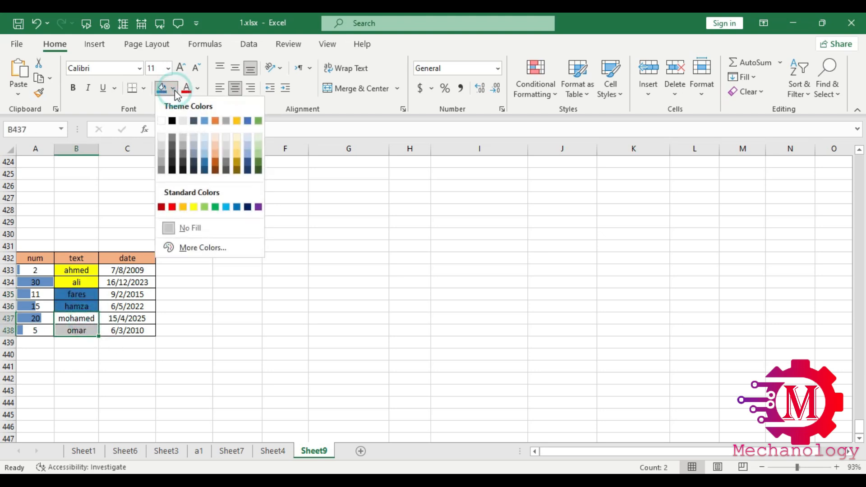
pyautogui.click(258, 159)
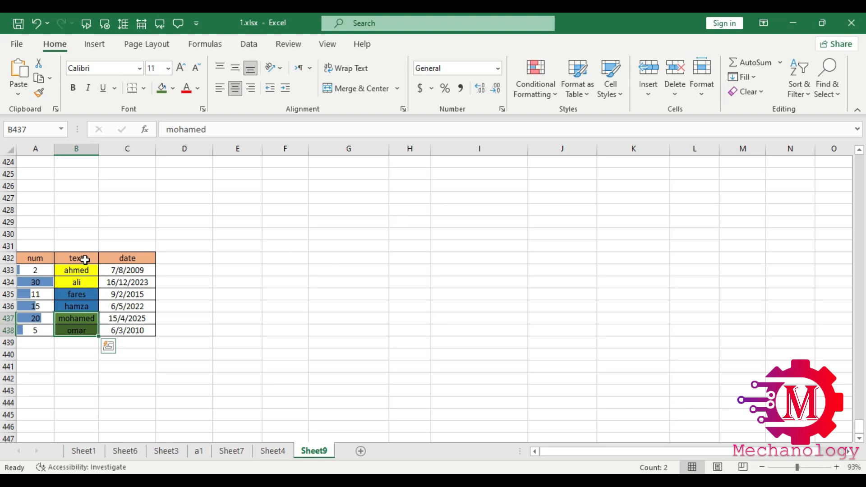
# Start a custom sort from B433:B438 with the selection expanded, sorting the text column by Cell Color with blue On Top
pyautogui.moveTo(80, 270); pyautogui.dragTo(79, 328)
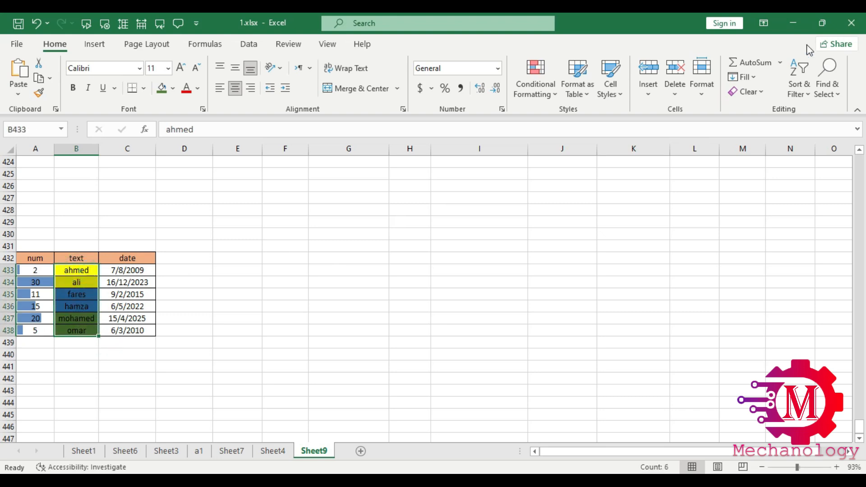
pyautogui.click(799, 87)
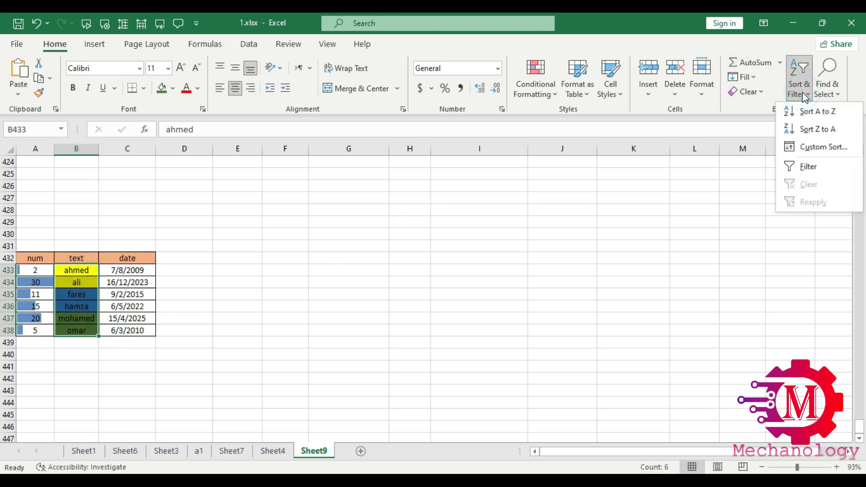
pyautogui.click(814, 149)
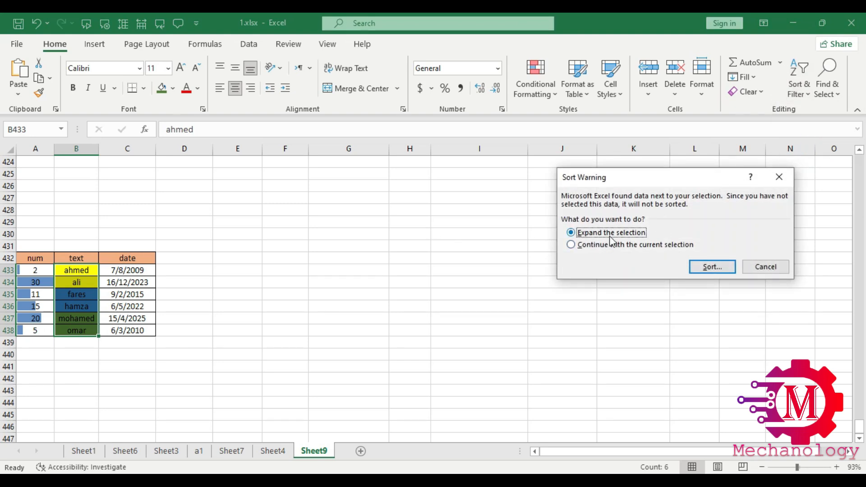
pyautogui.click(703, 267)
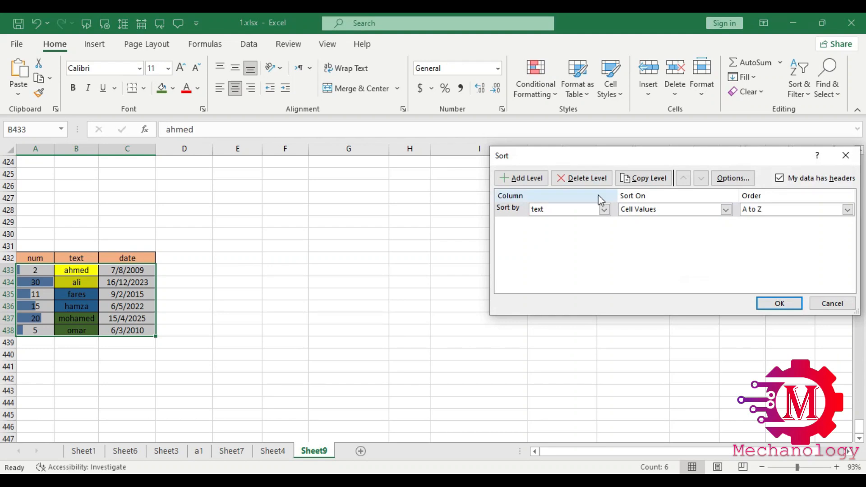
pyautogui.click(726, 209)
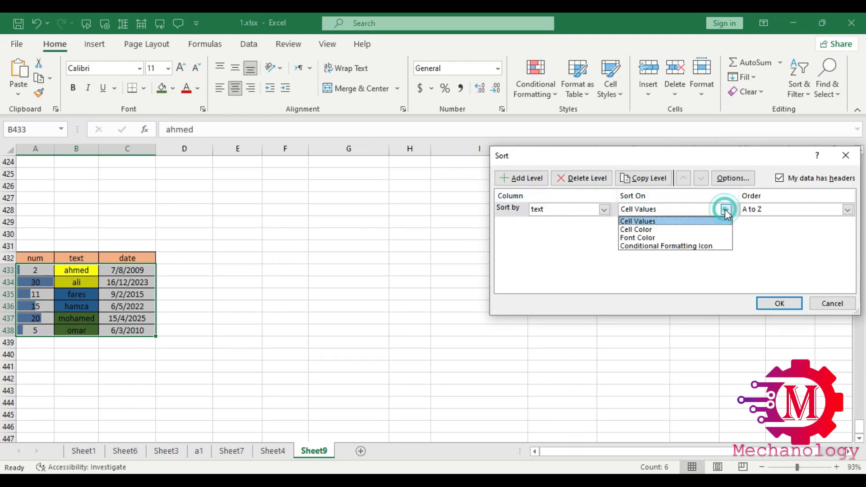
pyautogui.click(675, 234)
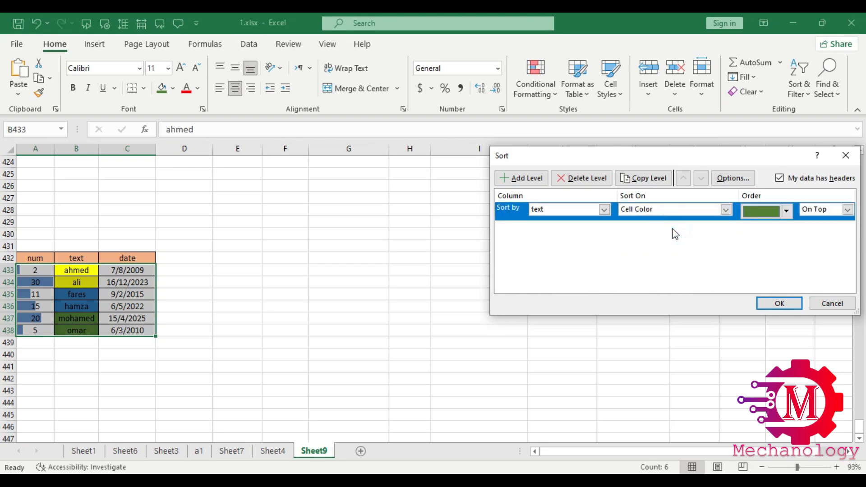
pyautogui.click(787, 212)
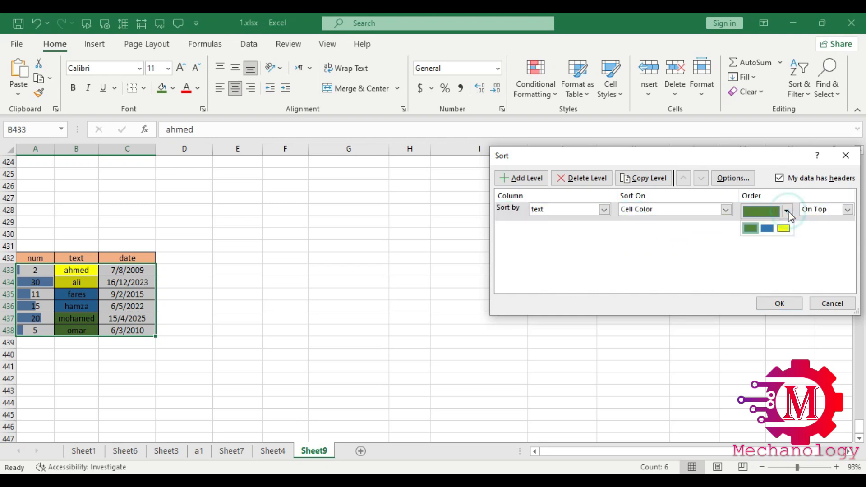
pyautogui.click(773, 230)
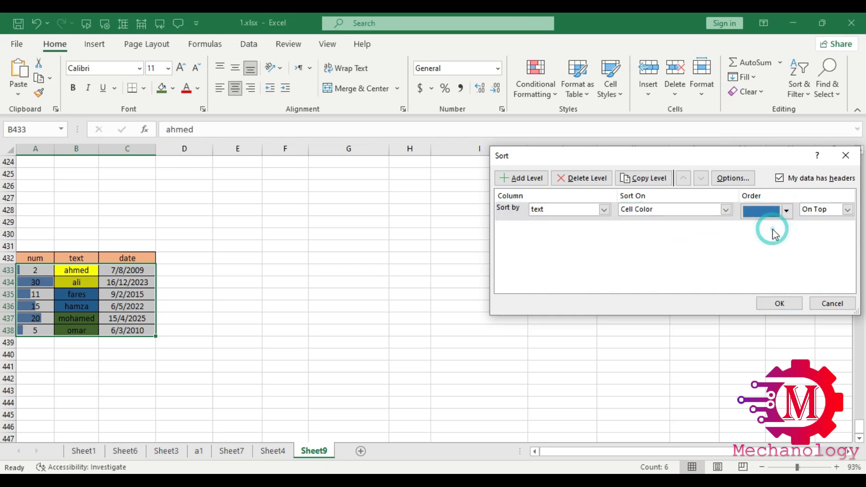
# Add a second sort level on the text column by Cell Color with green On Top
pyautogui.click(530, 180)
pyautogui.click(605, 228)
pyautogui.click(581, 248)
pyautogui.click(726, 228)
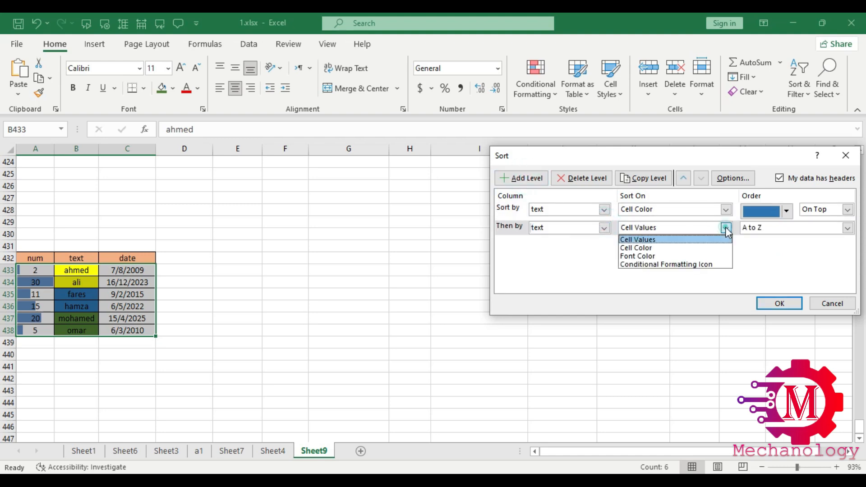
pyautogui.click(697, 249)
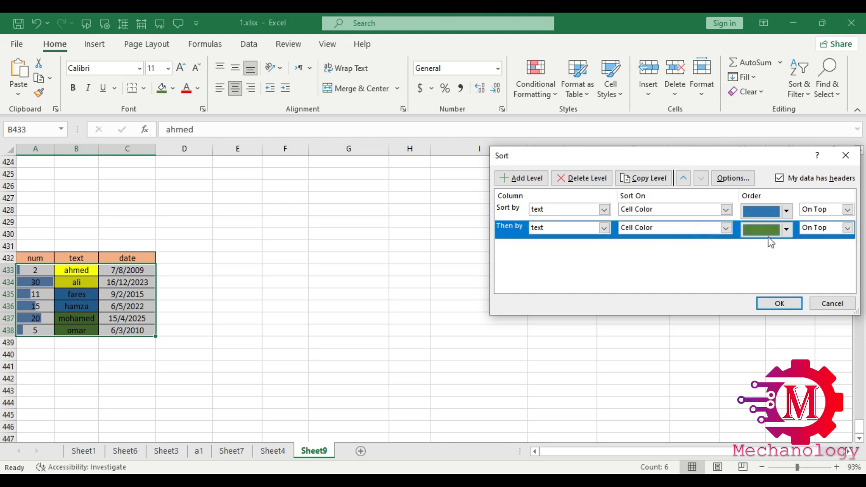
# Add a third sort level on the text column by Cell Color with yellow On Top and apply the custom sort
pyautogui.click(532, 181)
pyautogui.click(605, 247)
pyautogui.click(575, 266)
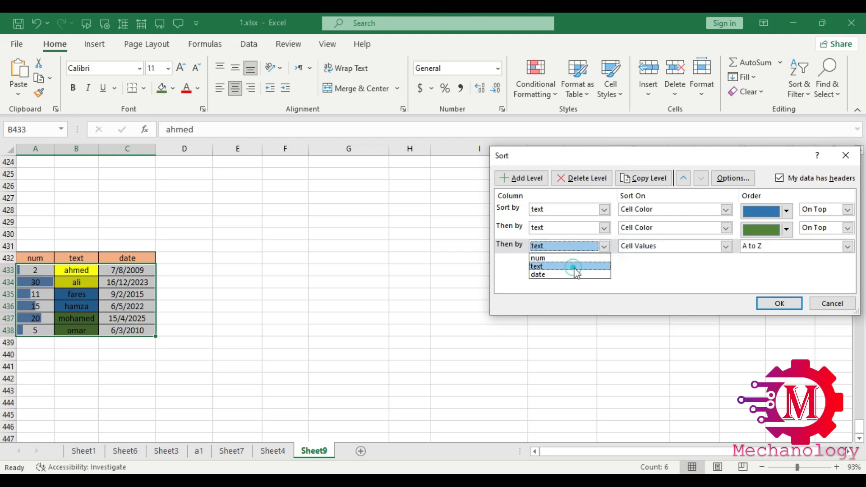
pyautogui.click(726, 247)
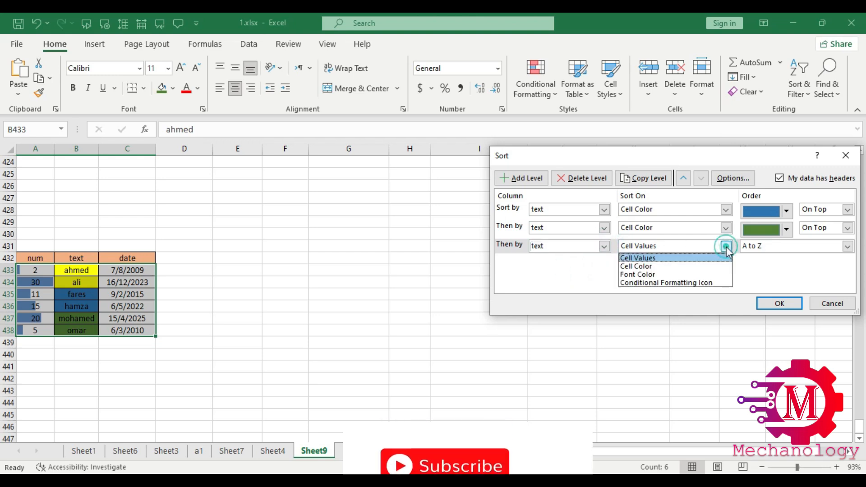
pyautogui.click(689, 266)
pyautogui.click(787, 247)
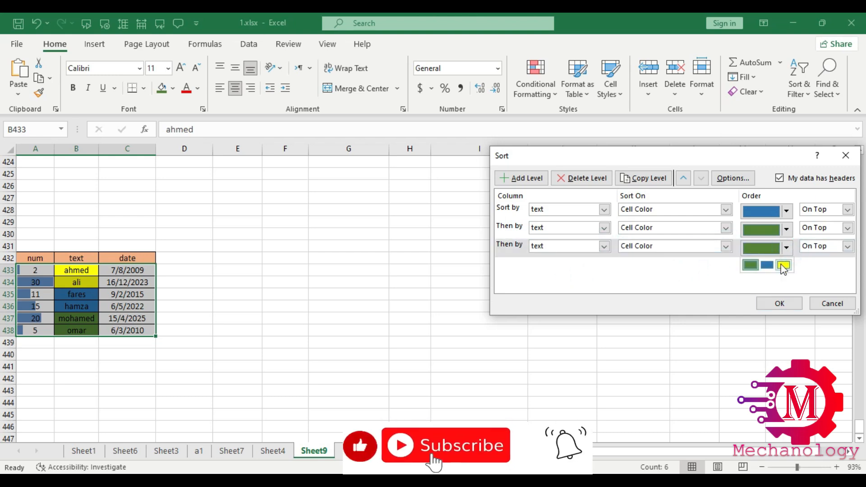
pyautogui.click(785, 277)
pyautogui.click(779, 303)
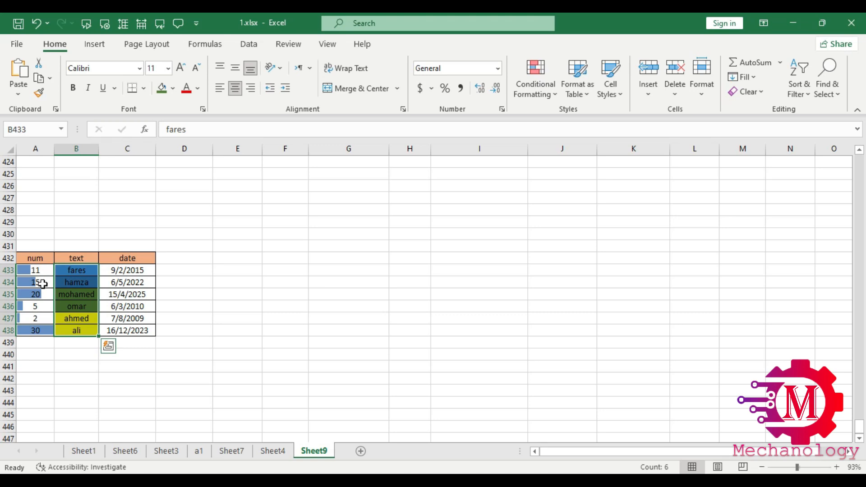
pyautogui.click(119, 319)
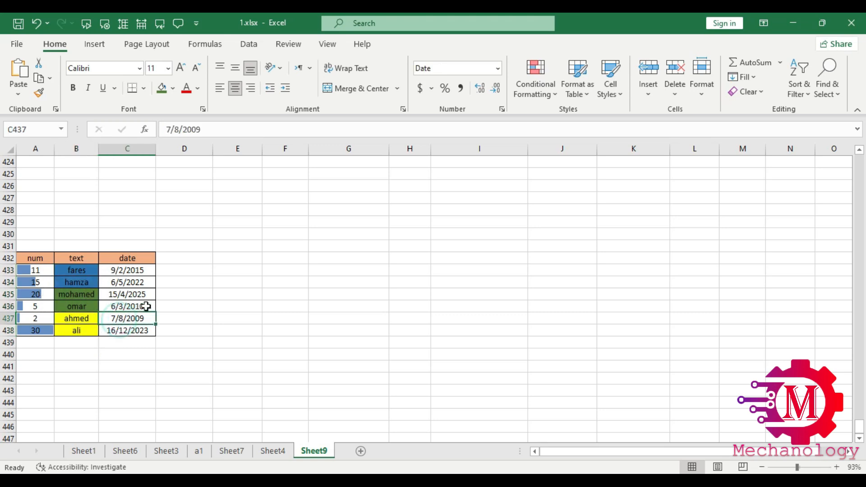
pyautogui.click(215, 267)
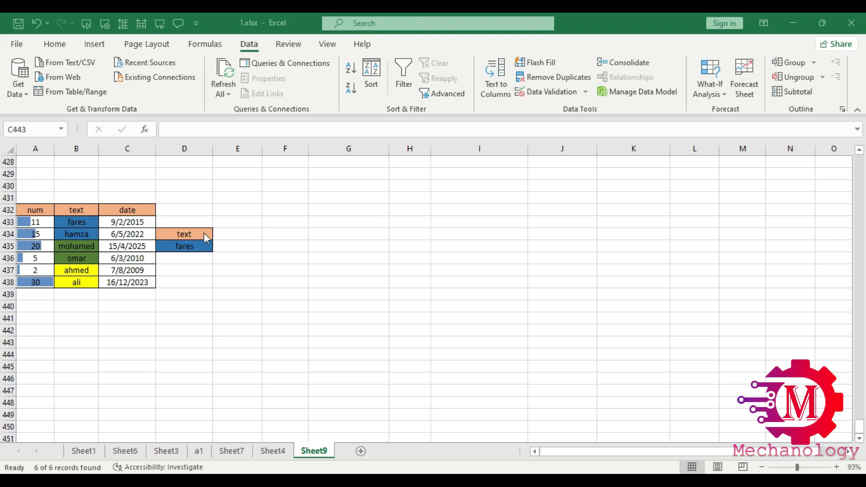
# Set up an Advanced Filter that copies to another location, clearing its existing list range and copy-to range
pyautogui.click(449, 96)
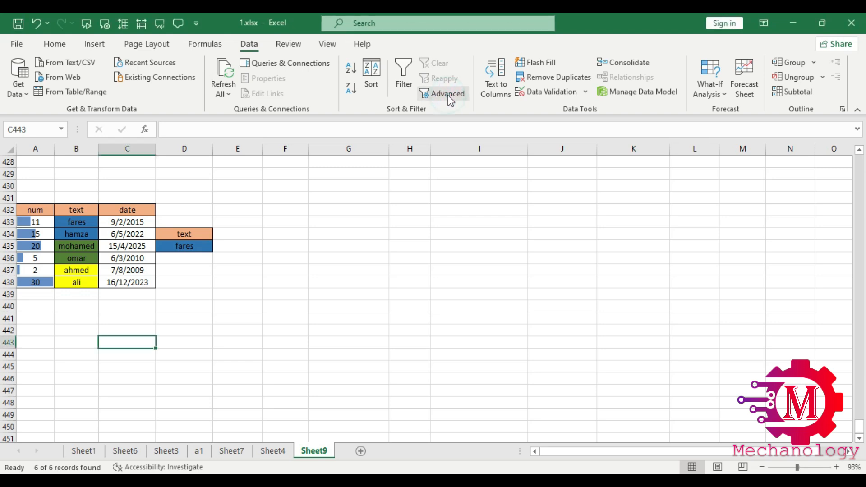
pyautogui.click(449, 94)
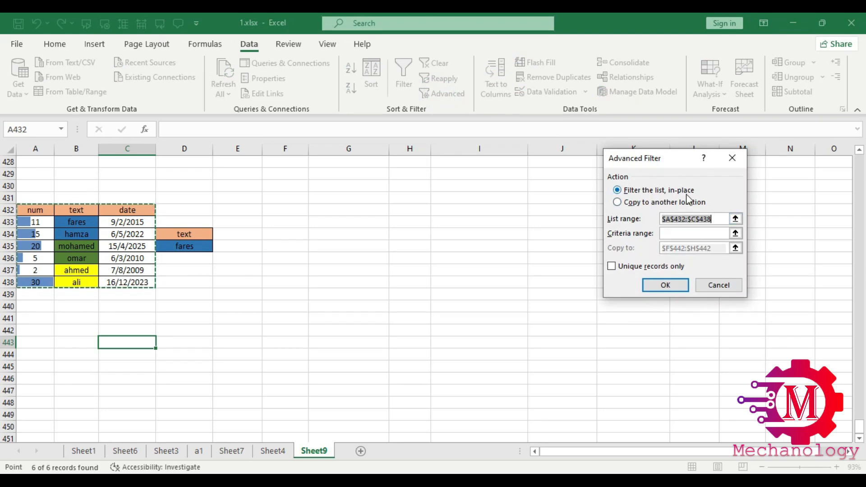
pyautogui.click(627, 204)
pyautogui.click(711, 218)
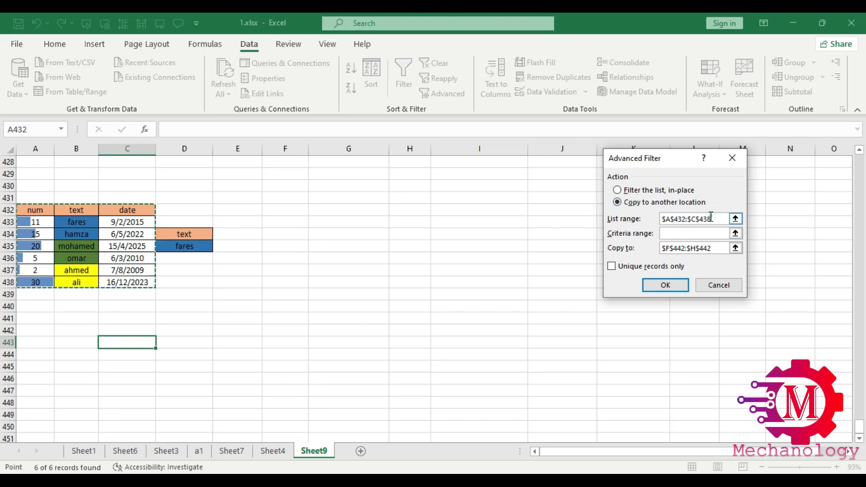
pyautogui.press('Delete')
pyautogui.click(717, 248)
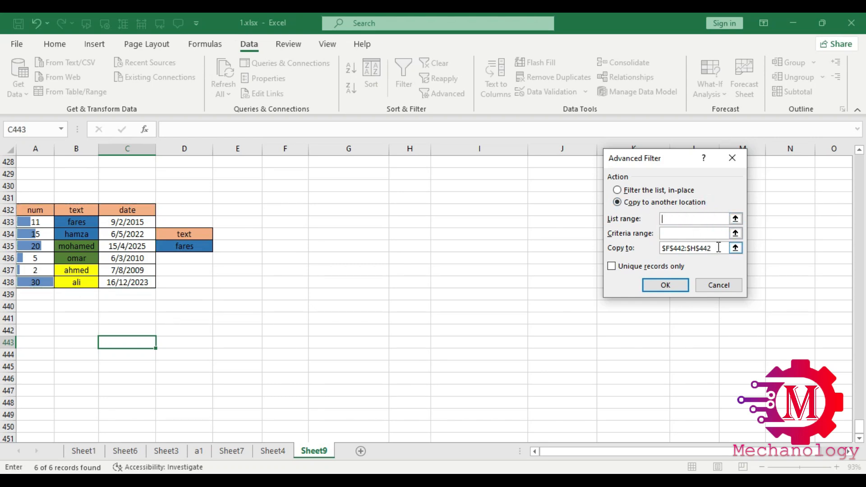
pyautogui.press('Delete')
# Complete the Advanced Filter with list range A432:C438, criteria range D434:D435 and copy-to cell B442, and run it
pyautogui.click(672, 219)
pyautogui.moveTo(30, 210); pyautogui.dragTo(146, 282)
pyautogui.click(684, 233)
pyautogui.moveTo(209, 237); pyautogui.dragTo(203, 246)
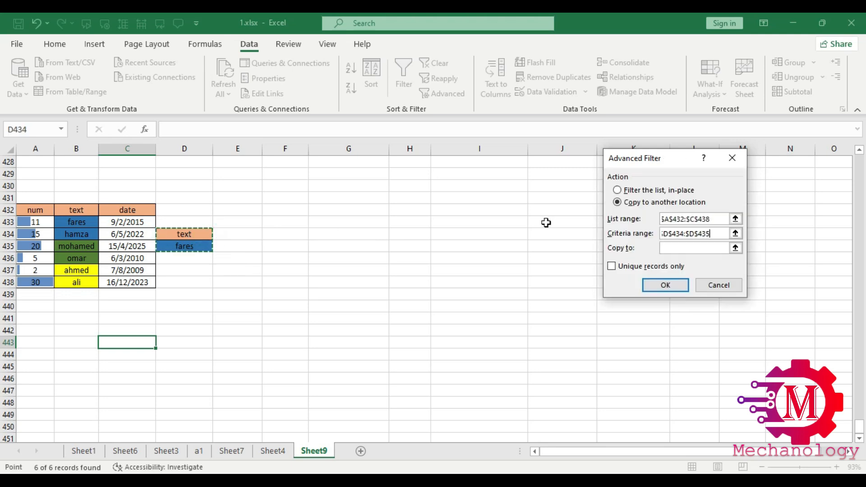
pyautogui.click(688, 249)
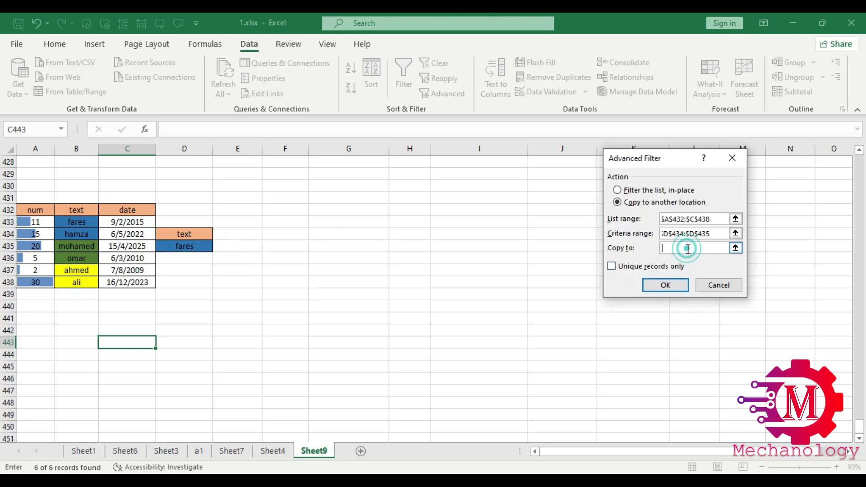
pyautogui.click(64, 333)
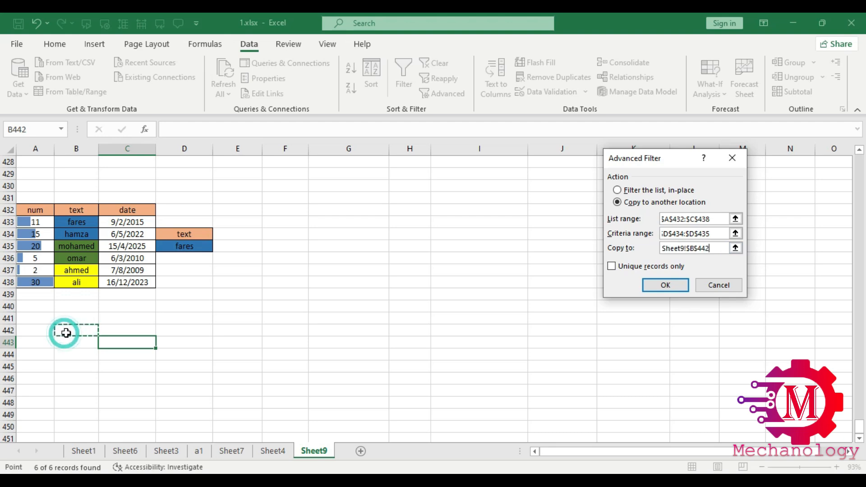
pyautogui.click(665, 287)
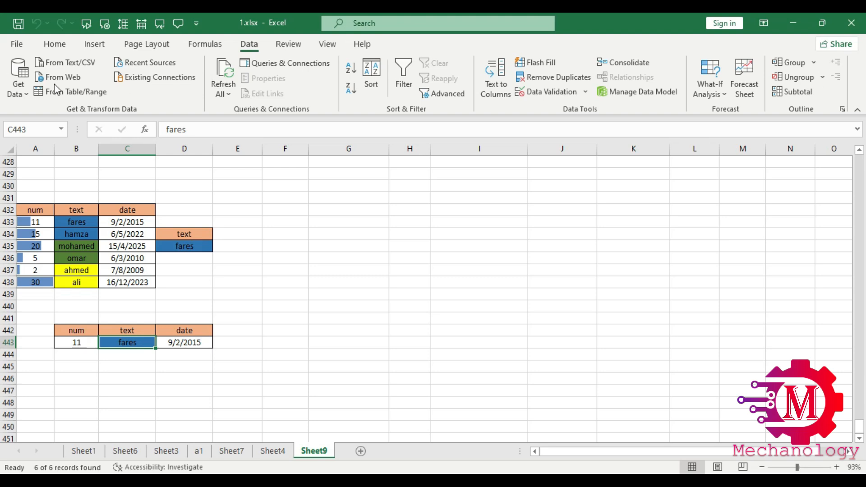
pyautogui.click(55, 43)
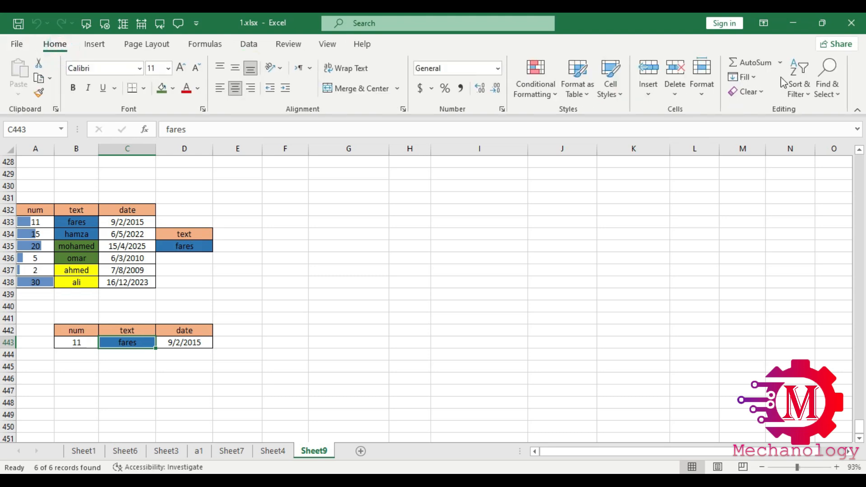
pyautogui.click(838, 95)
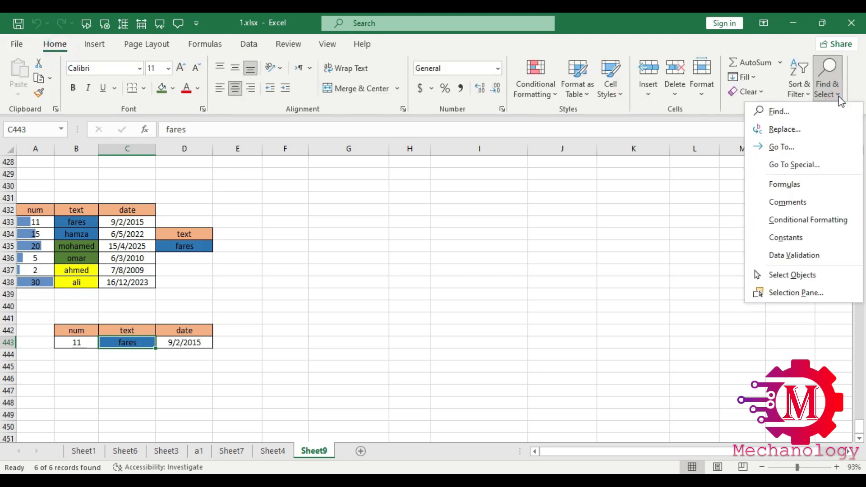
pyautogui.click(721, 111)
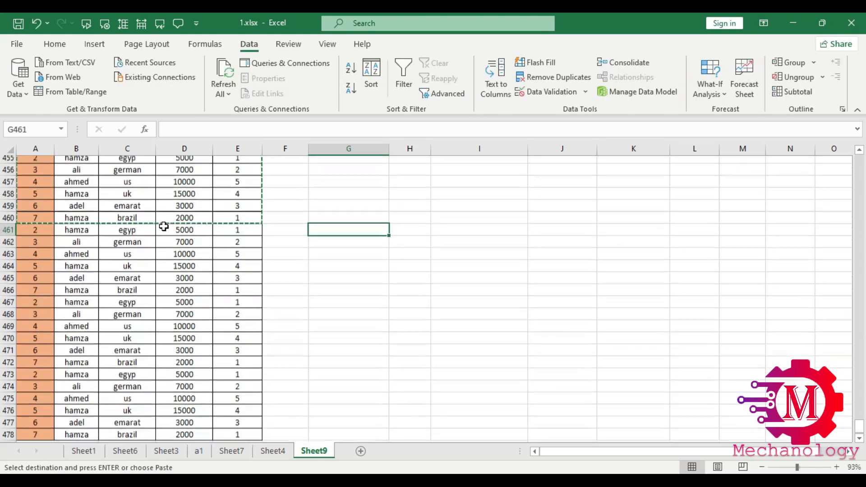
# Turn on filtering for the header row A454:E454 of the num, name, contry, selary and year table
pyautogui.scroll(1, 163, 226)
pyautogui.scroll(-1, 161, 214)
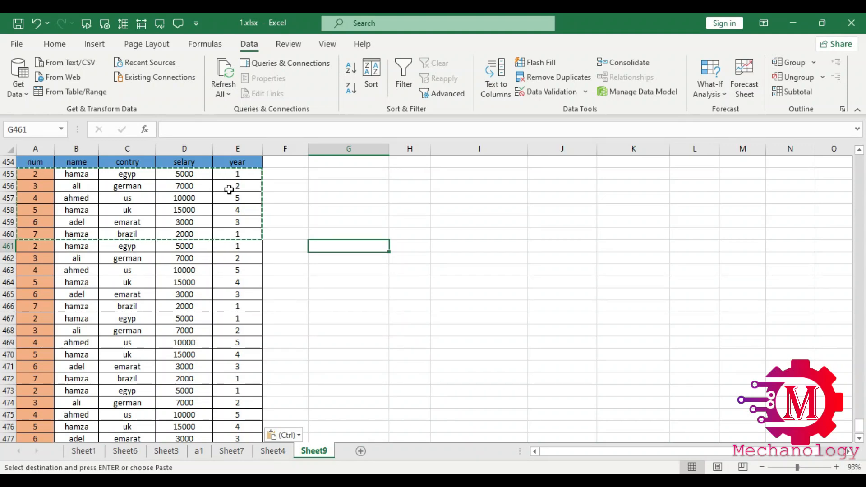
pyautogui.moveTo(232, 162); pyautogui.dragTo(42, 164)
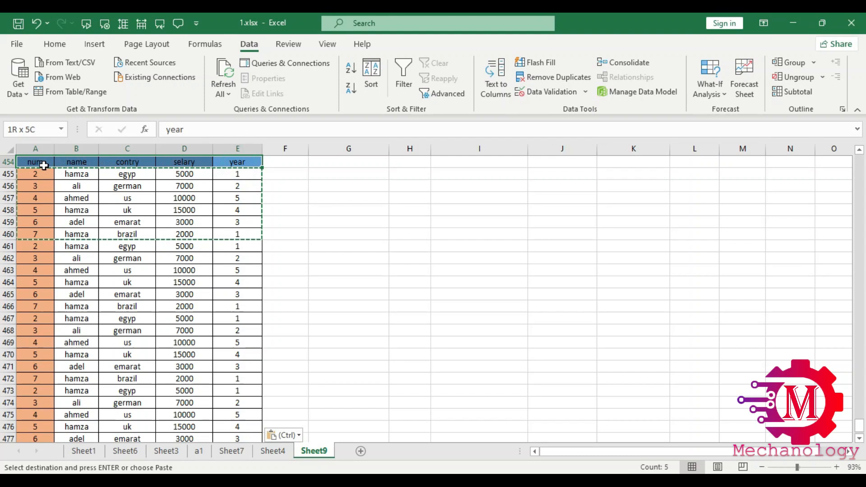
pyautogui.click(404, 72)
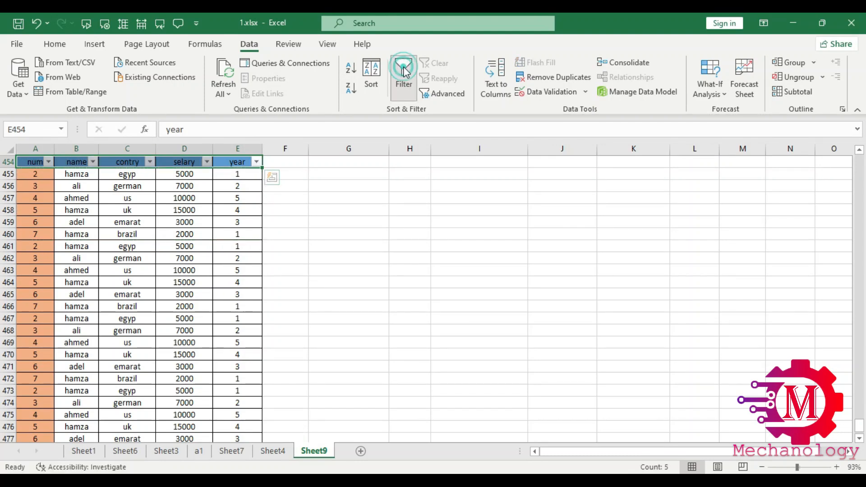
# Sort the filtered table by the selary column from smallest to largest
pyautogui.click(48, 162)
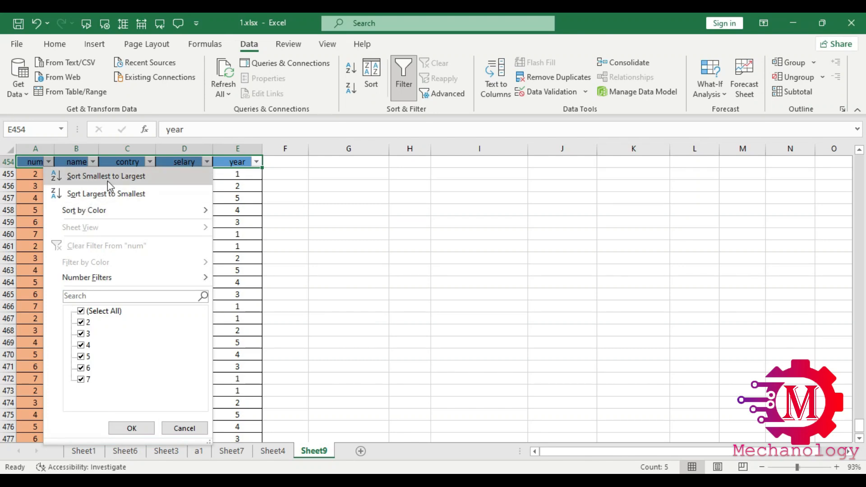
pyautogui.click(208, 162)
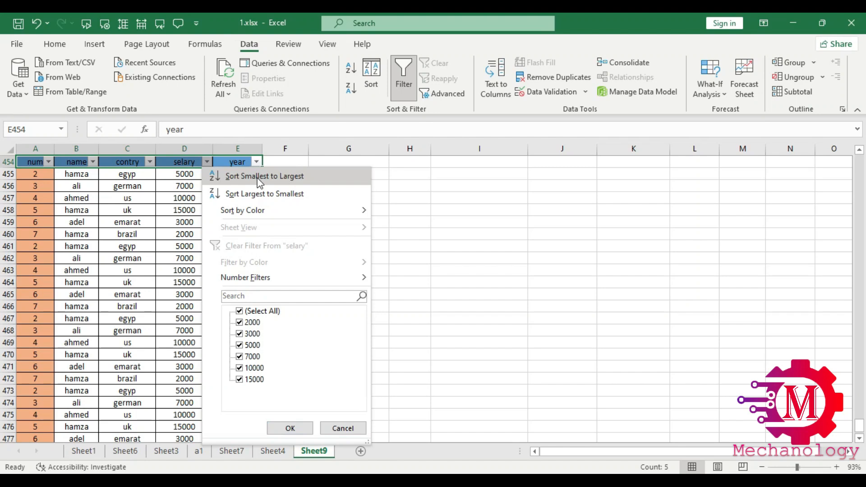
pyautogui.click(260, 177)
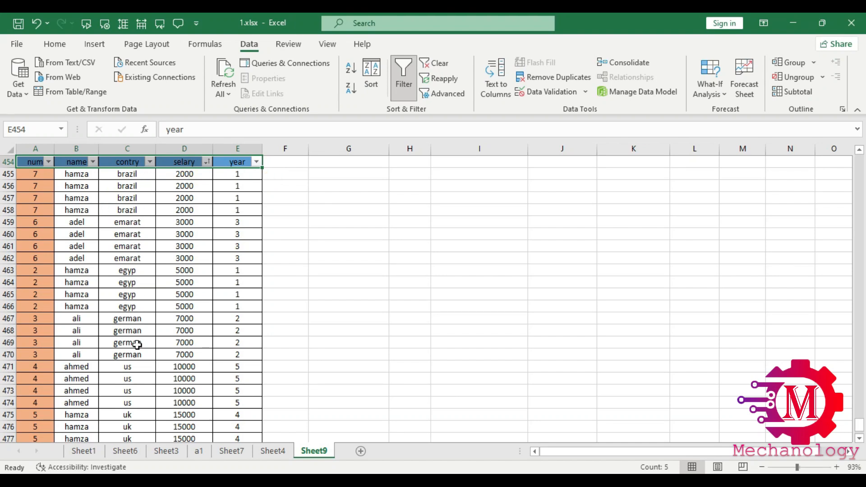
# Sort the filtered table by the contry column from A to Z
pyautogui.scroll(-1, 142, 398)
pyautogui.scroll(1, 136, 358)
pyautogui.click(149, 162)
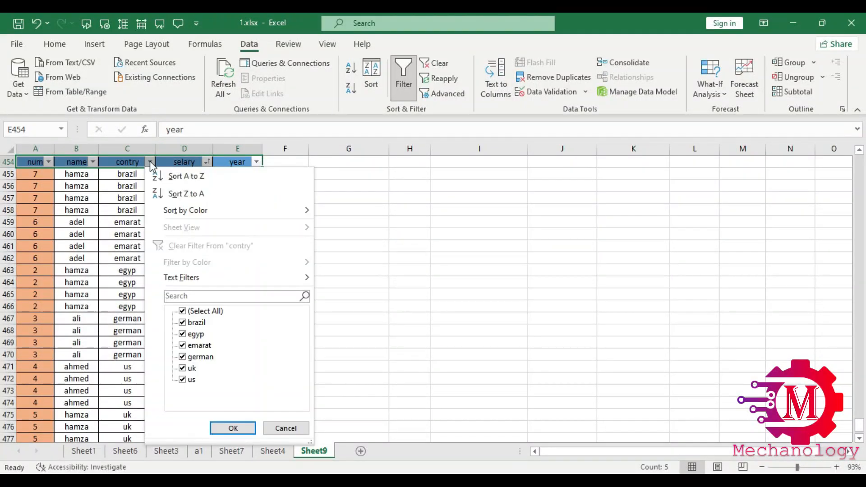
pyautogui.click(178, 176)
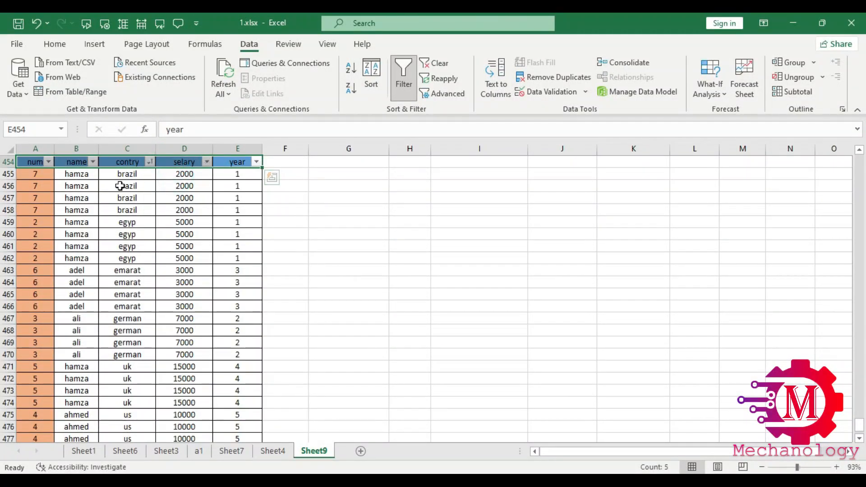
# Filter the contry column to egyp only, excluding us, uk, german, emarat and brazil
pyautogui.click(151, 163)
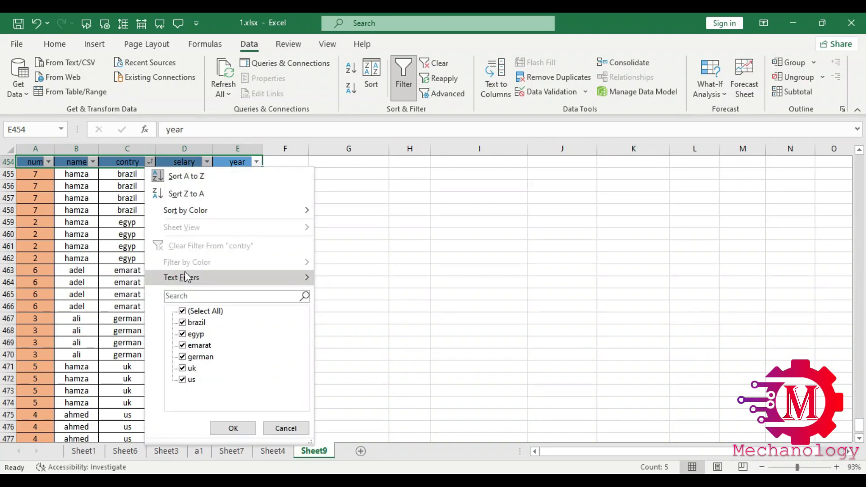
pyautogui.click(183, 379)
pyautogui.click(182, 368)
pyautogui.click(183, 357)
pyautogui.click(182, 346)
pyautogui.click(182, 322)
pyautogui.click(233, 428)
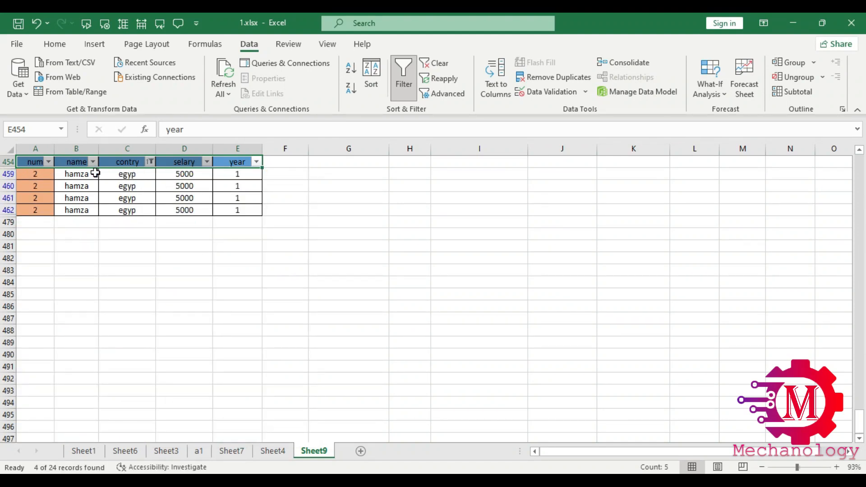
# Add brazil to the values included by the contry filter
pyautogui.moveTo(152, 167)
pyautogui.click(207, 162)
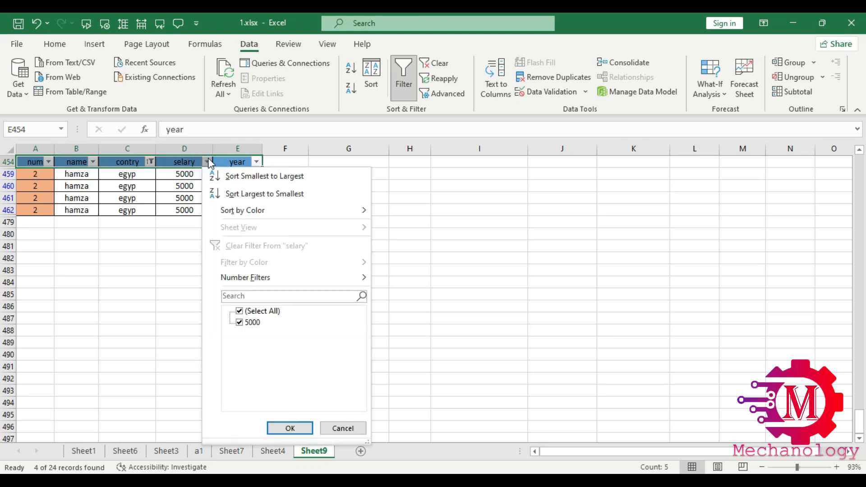
pyautogui.click(208, 162)
pyautogui.click(150, 162)
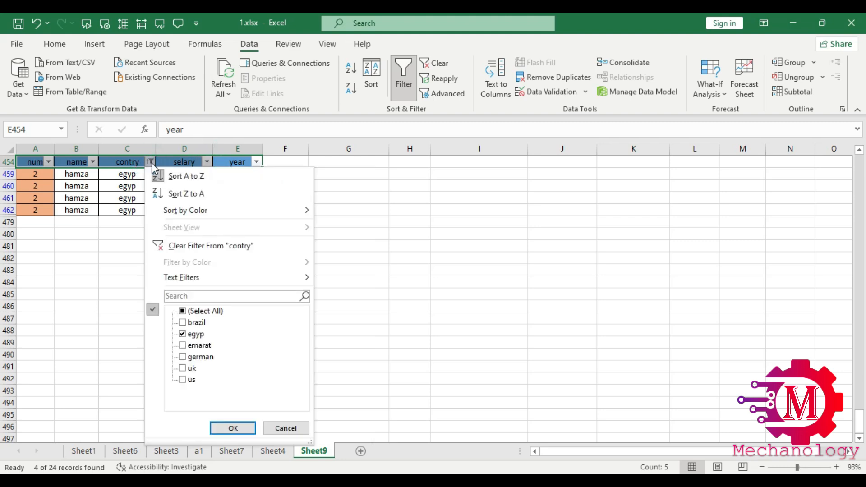
pyautogui.click(182, 322)
pyautogui.click(233, 428)
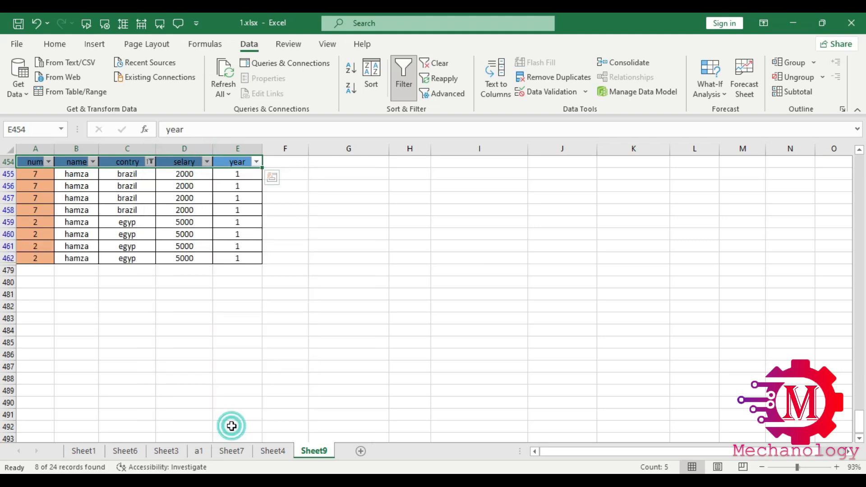
# Sort the filtered rows by contry from Z to A, and re-sort them from A to Z
pyautogui.click(153, 162)
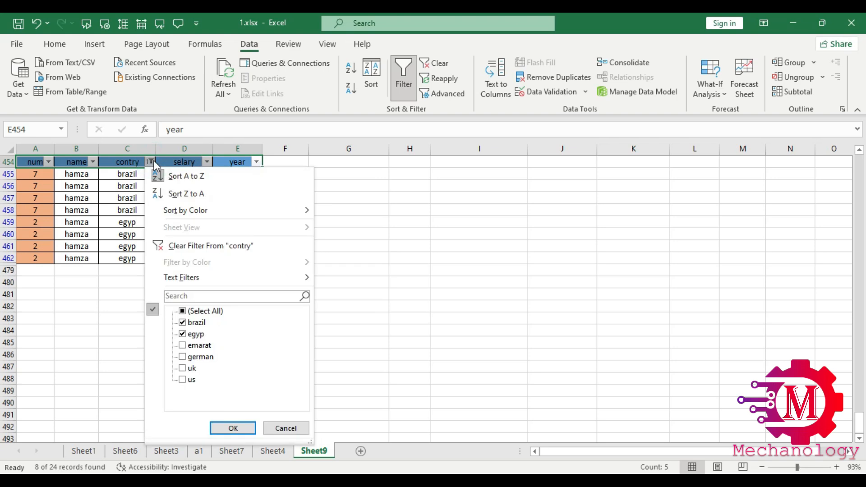
pyautogui.click(199, 196)
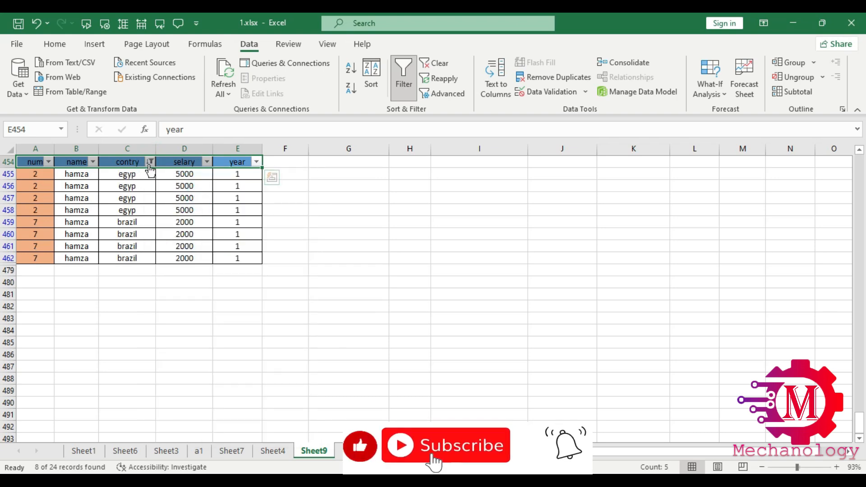
pyautogui.click(150, 163)
pyautogui.click(169, 176)
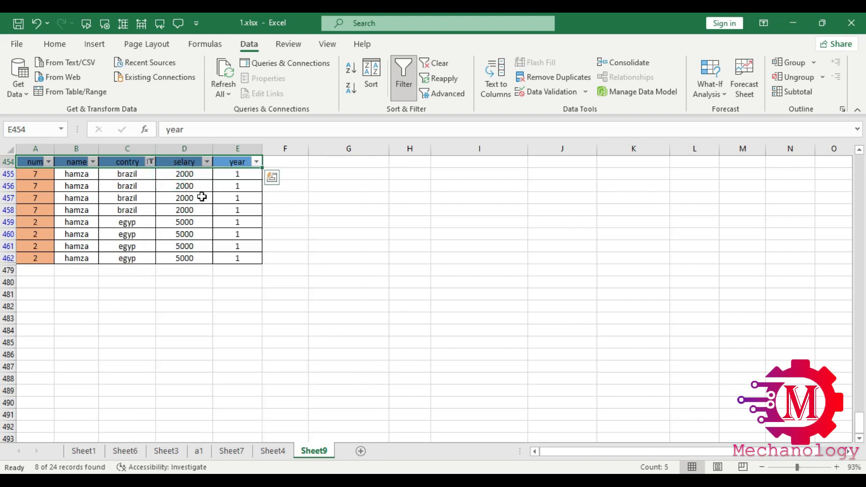
# Apply Data Bars conditional formatting to the selary values of the brazil and egyp rows in D455:D462
pyautogui.moveTo(40, 176); pyautogui.dragTo(45, 265)
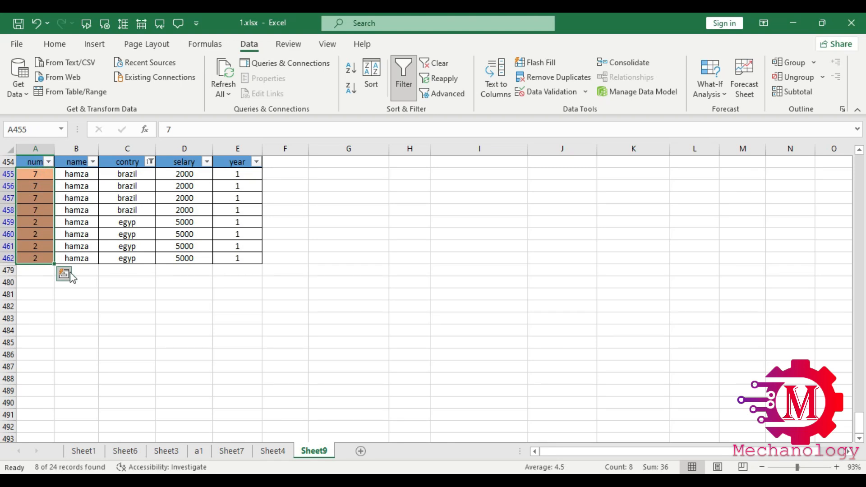
pyautogui.moveTo(180, 174); pyautogui.dragTo(174, 259)
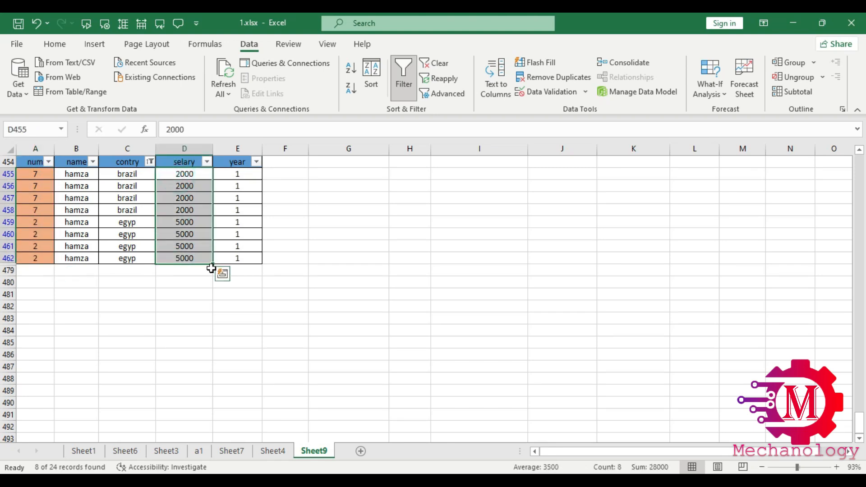
pyautogui.click(222, 273)
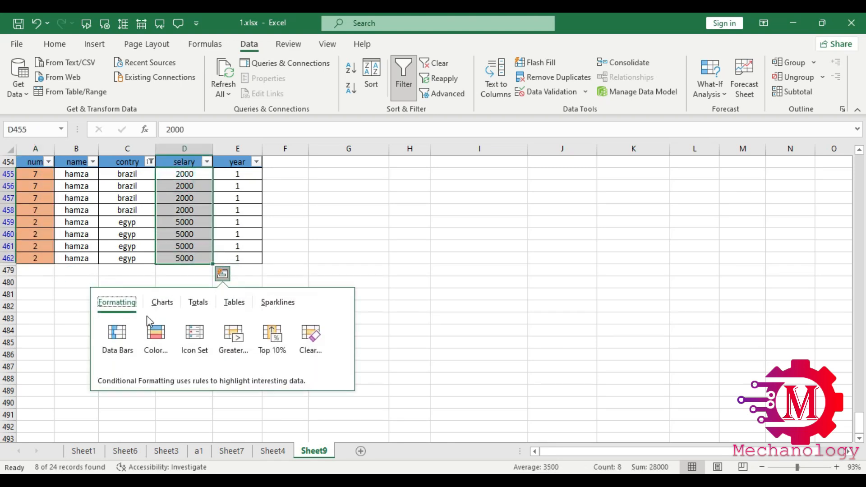
pyautogui.click(117, 332)
# Add emarat to the values included by the contry filter
pyautogui.click(150, 162)
pyautogui.click(182, 344)
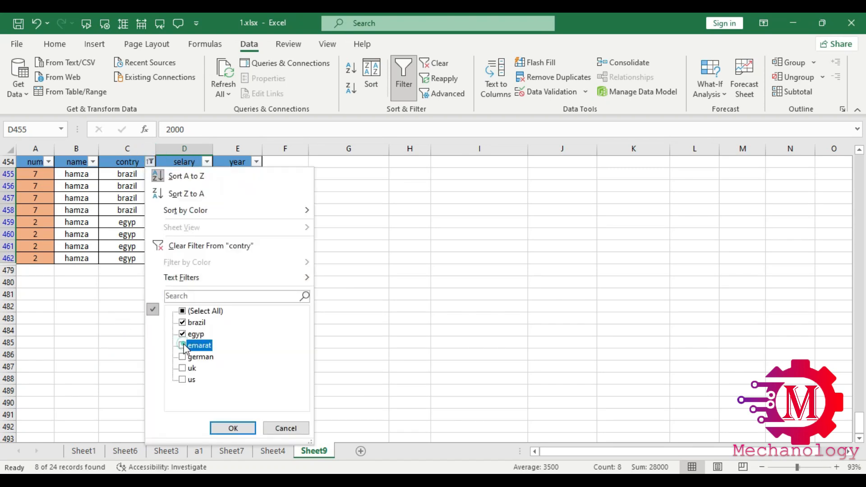
pyautogui.click(230, 428)
# Apply Data Bars conditional formatting to the emarat rows' selary values in D463:D466
pyautogui.click(200, 274)
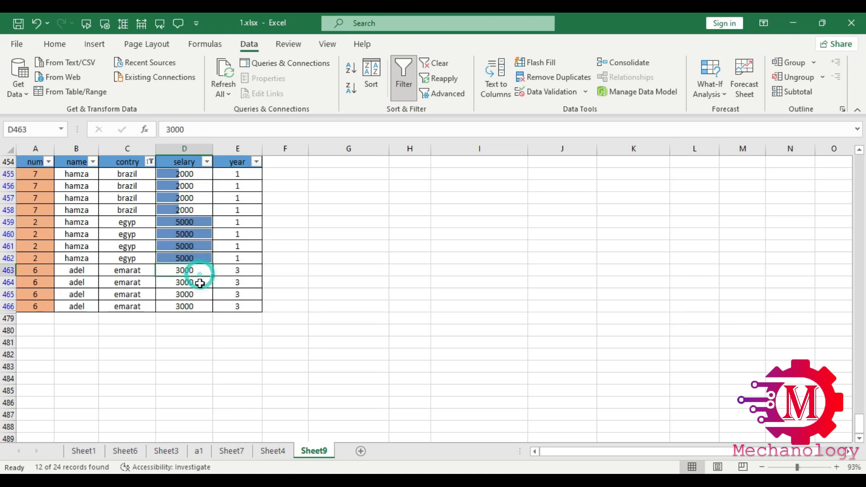
pyautogui.moveTo(205, 270); pyautogui.dragTo(197, 306)
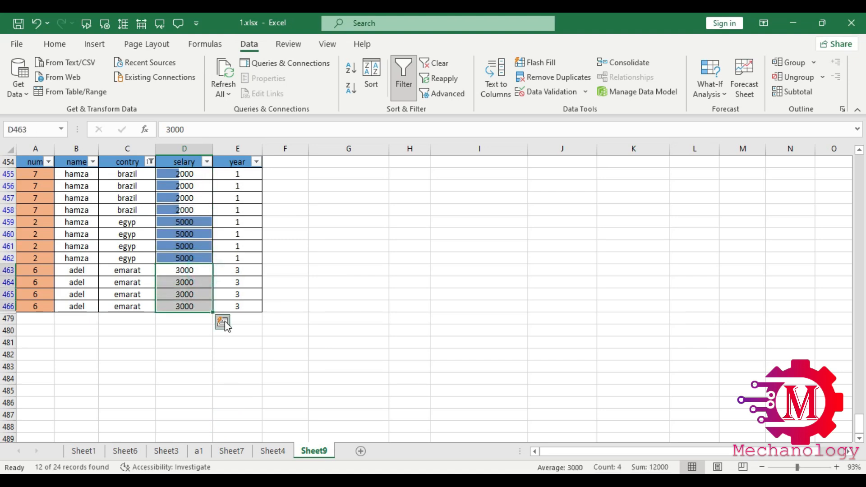
pyautogui.click(222, 321)
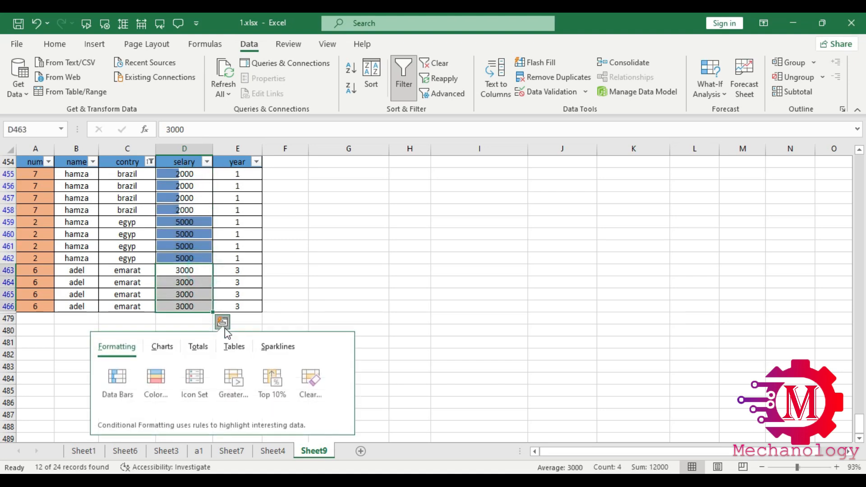
pyautogui.click(119, 378)
# Add german, uk and us to the contry filter so every country is included
pyautogui.click(151, 162)
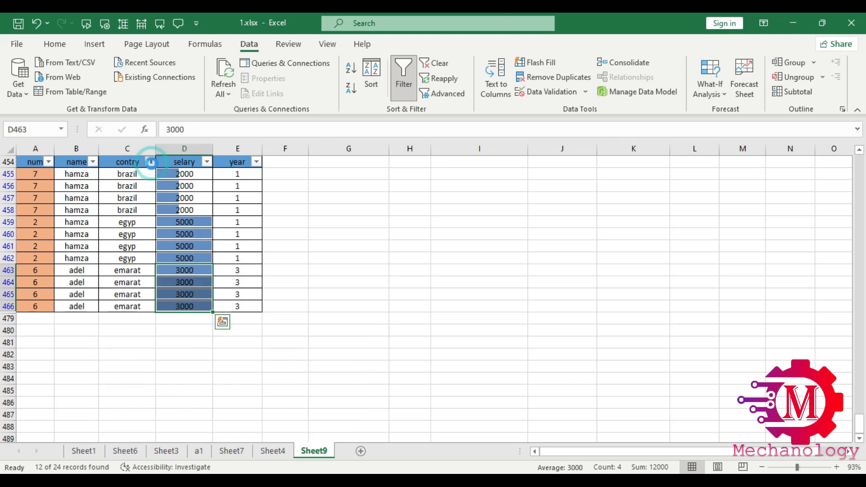
pyautogui.click(183, 357)
pyautogui.click(182, 368)
pyautogui.click(183, 379)
pyautogui.click(226, 429)
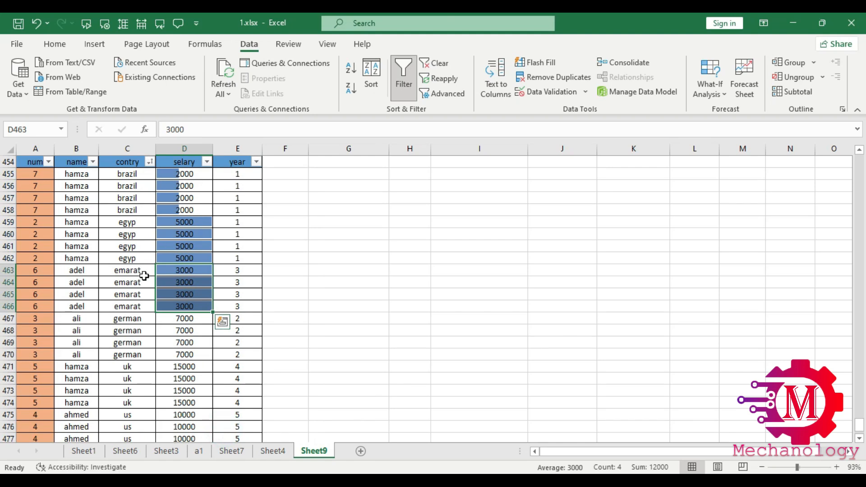
# Undo turning off the table's header-row filter
pyautogui.scroll(1, 142, 274)
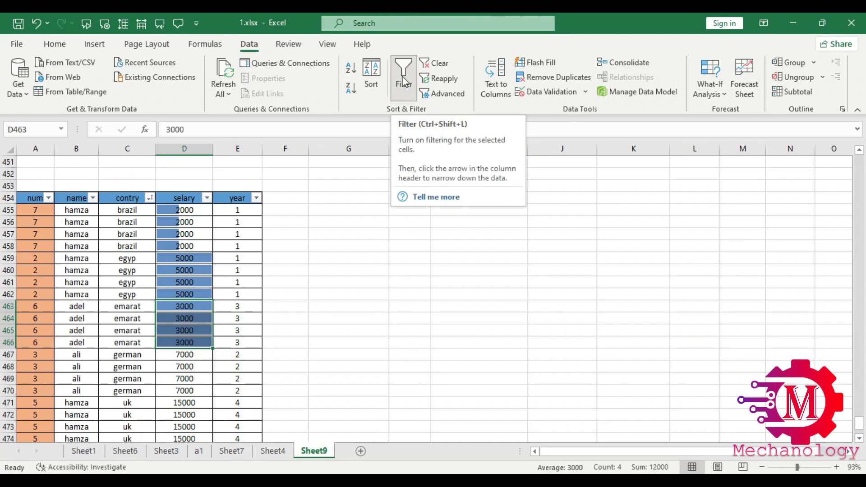
pyautogui.hotkey('ctrl', 'z')
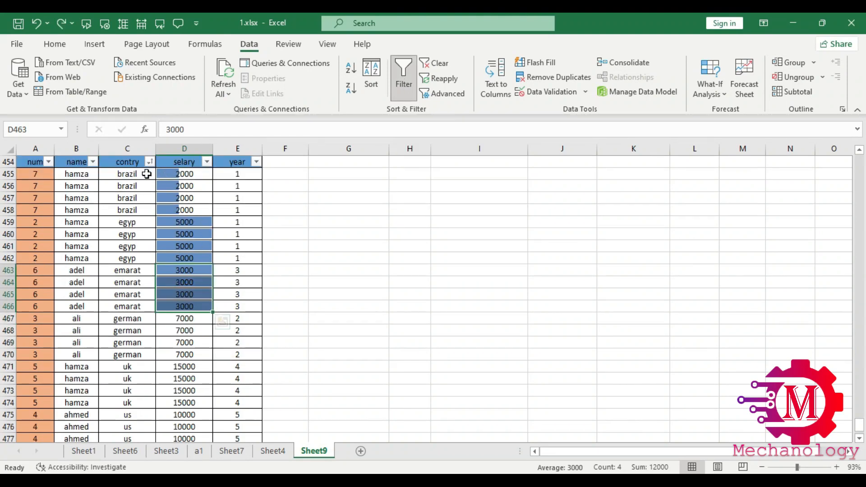
# Filter the contry column with a text filter for values that begin with "e", and undo that filter
pyautogui.click(150, 161)
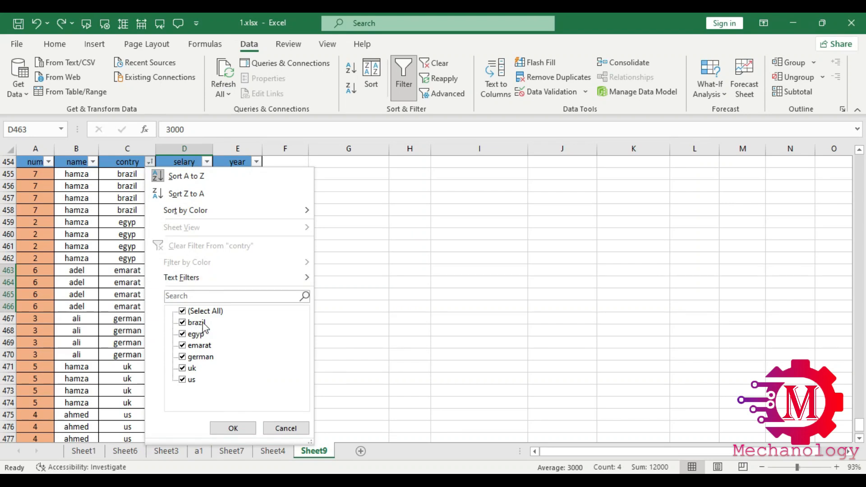
pyautogui.click(312, 278)
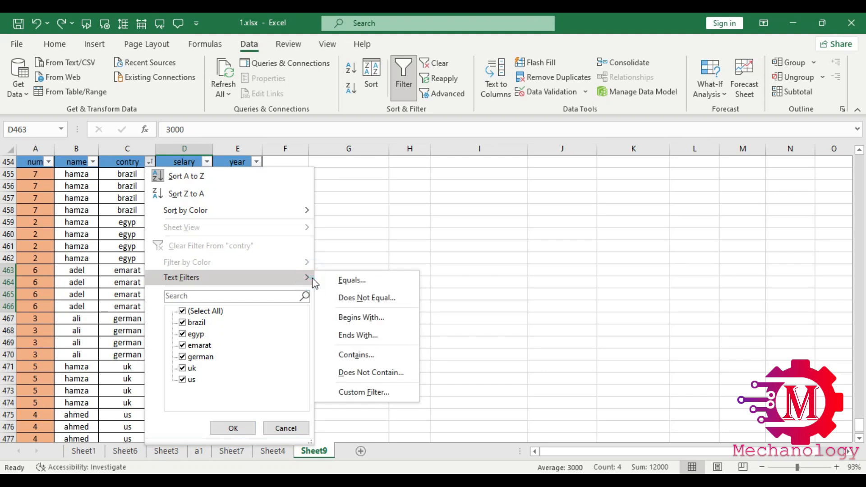
pyautogui.click(359, 319)
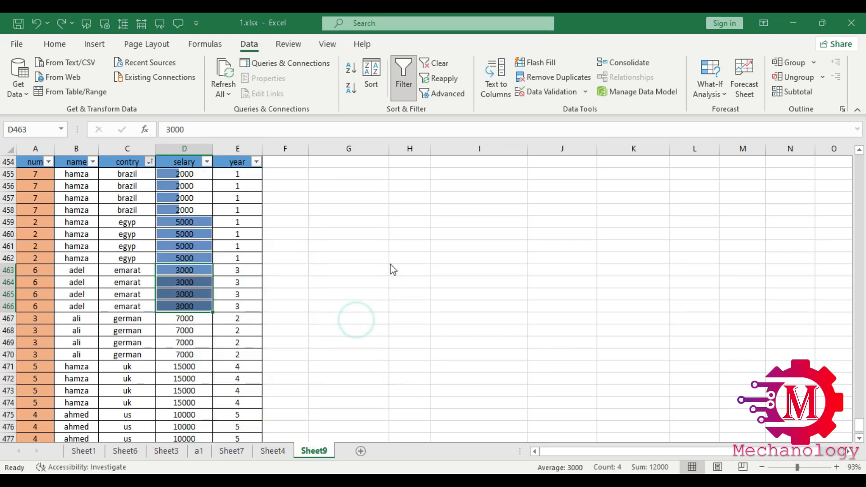
pyautogui.write('e')
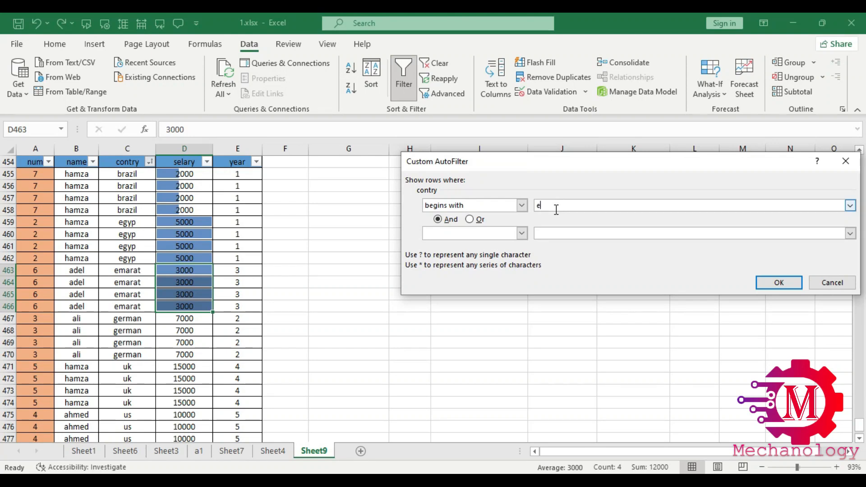
pyautogui.click(776, 282)
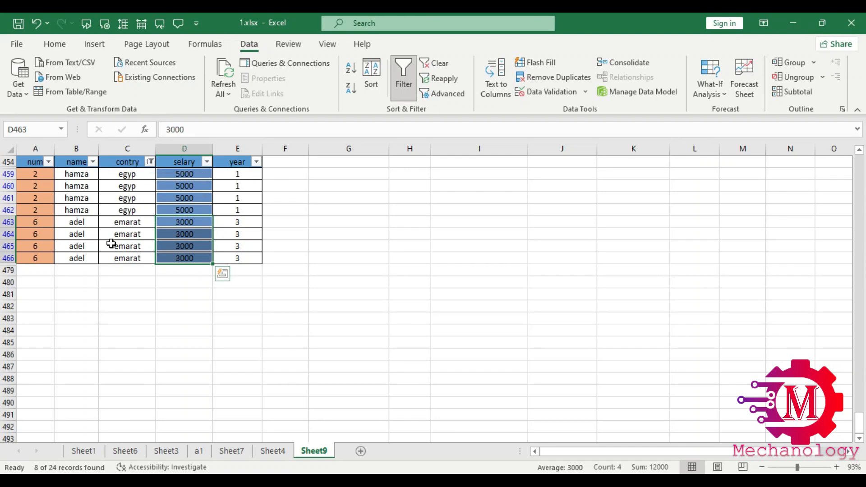
pyautogui.hotkey('ctrl', 'z')
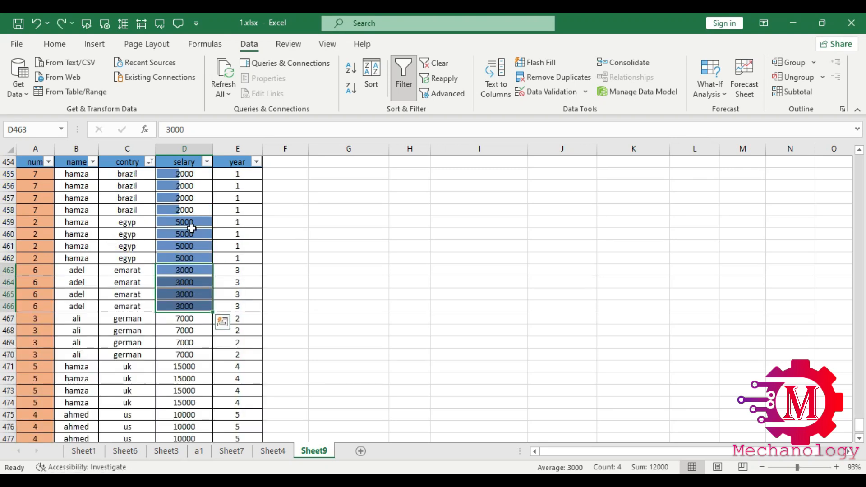